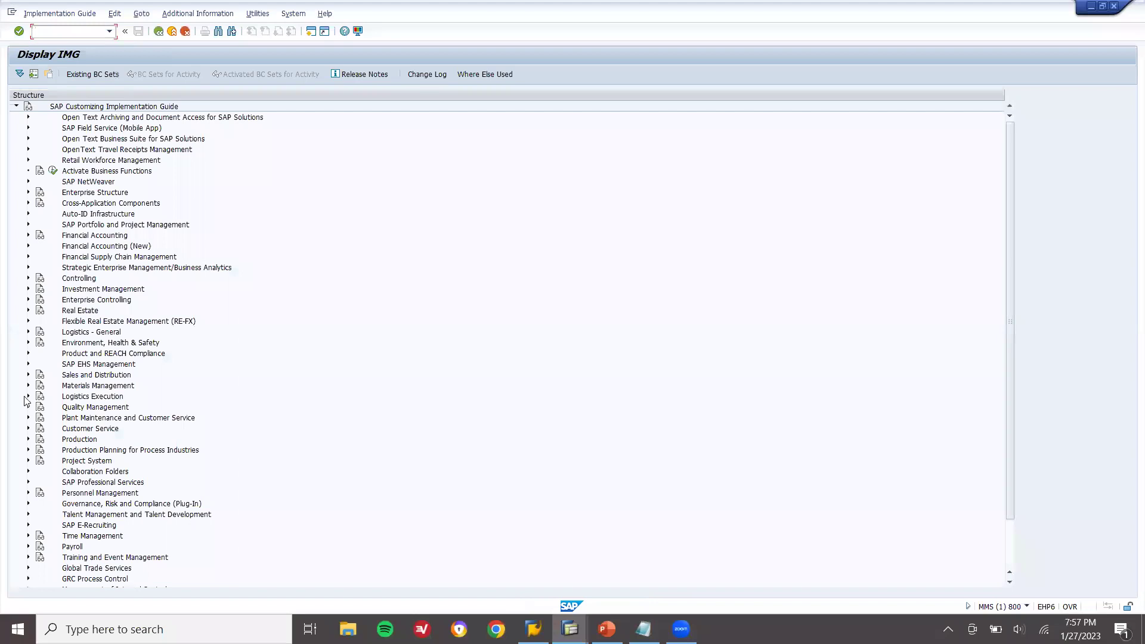
# Step: Expand Materials Management > Purchasing > Purchase Order and run Define Number Ranges
pyautogui.click(28, 386)
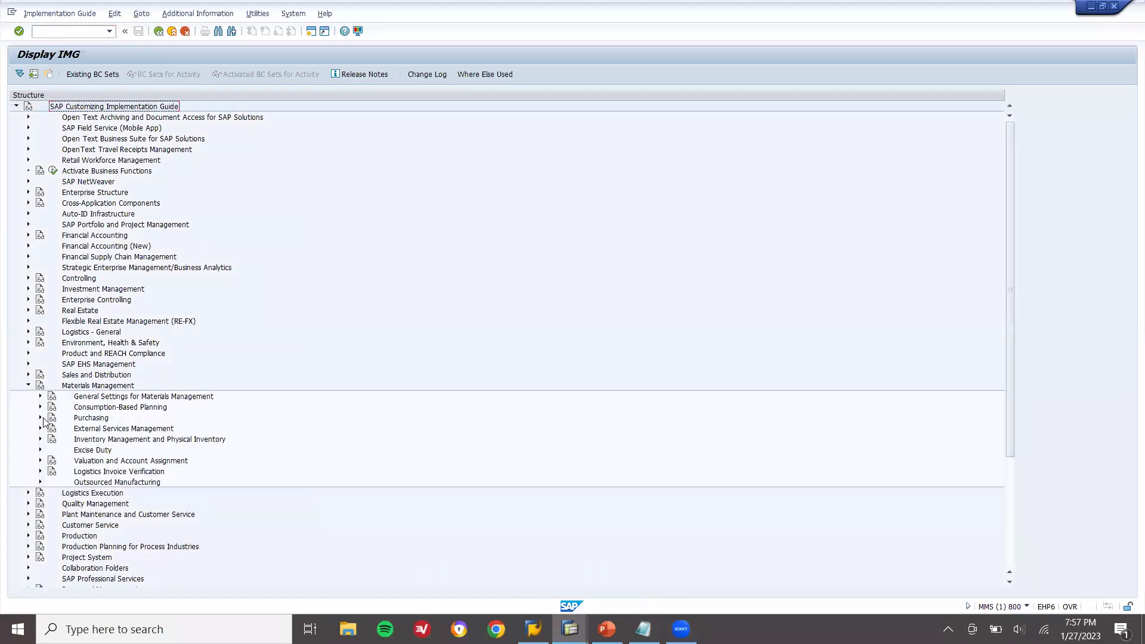
pyautogui.click(40, 418)
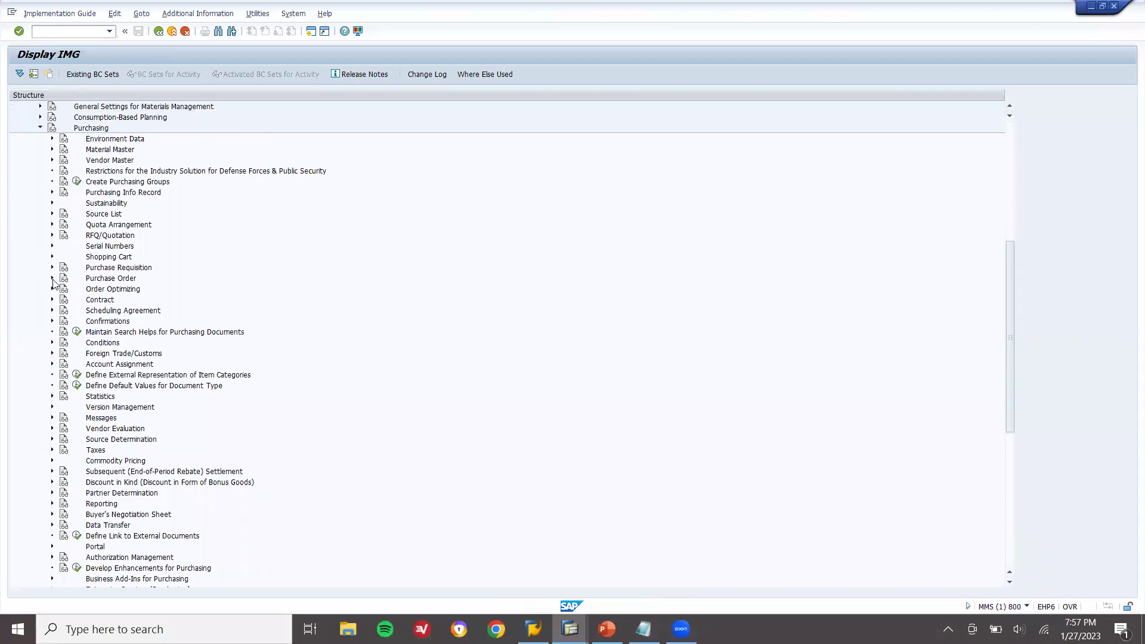
pyautogui.click(52, 279)
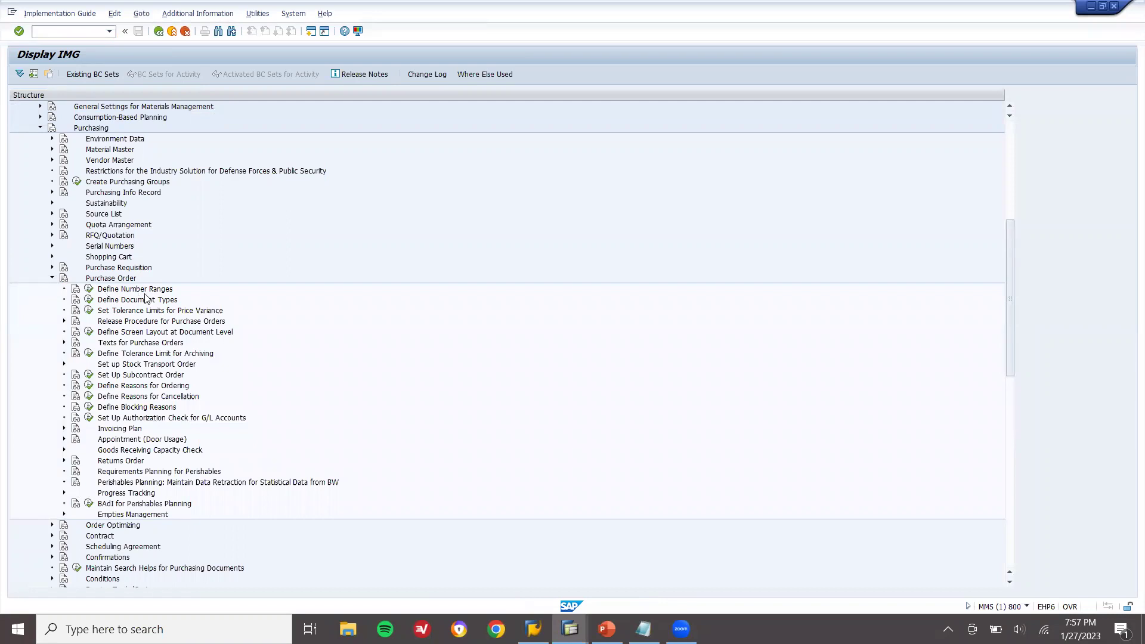
pyautogui.click(90, 290)
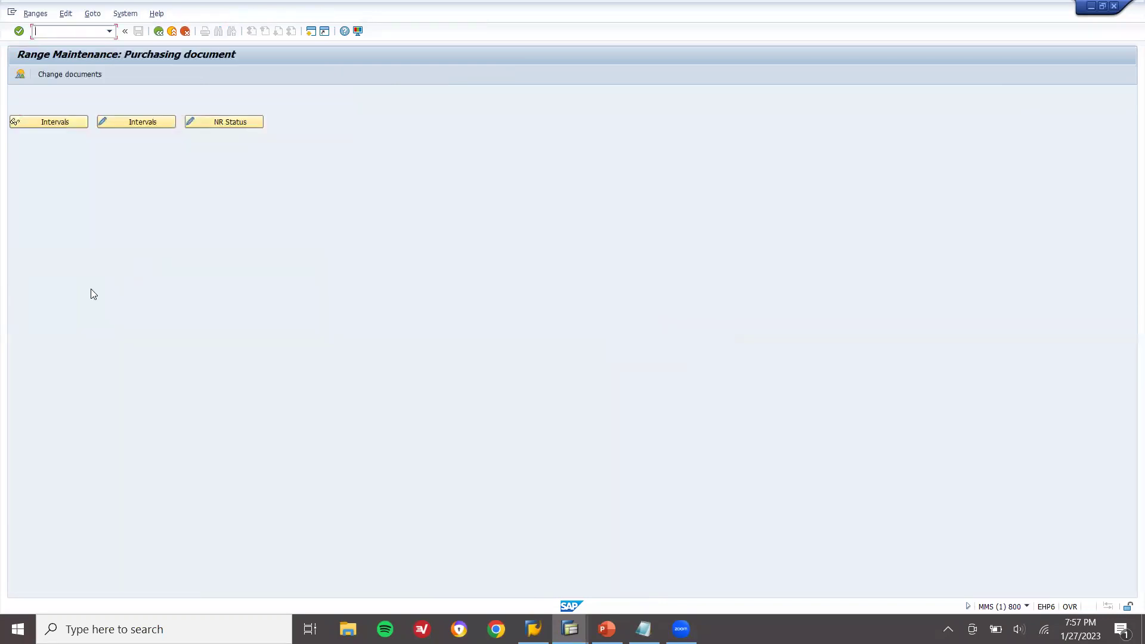
pyautogui.click(142, 122)
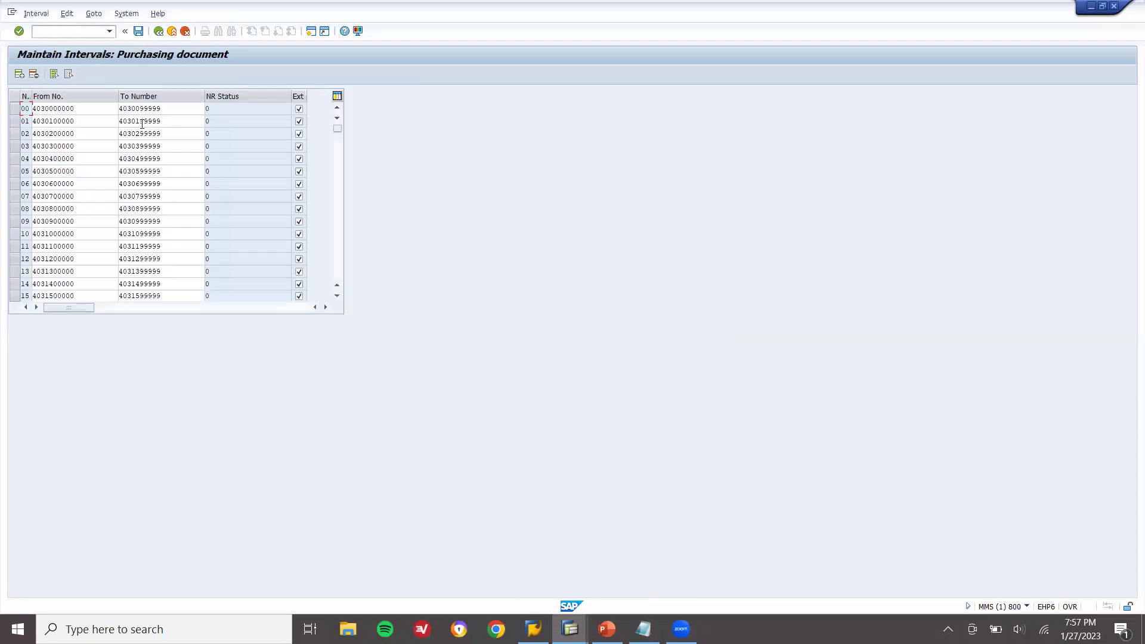
pyautogui.click(19, 74)
pyautogui.write('X1')
pyautogui.click(51, 108)
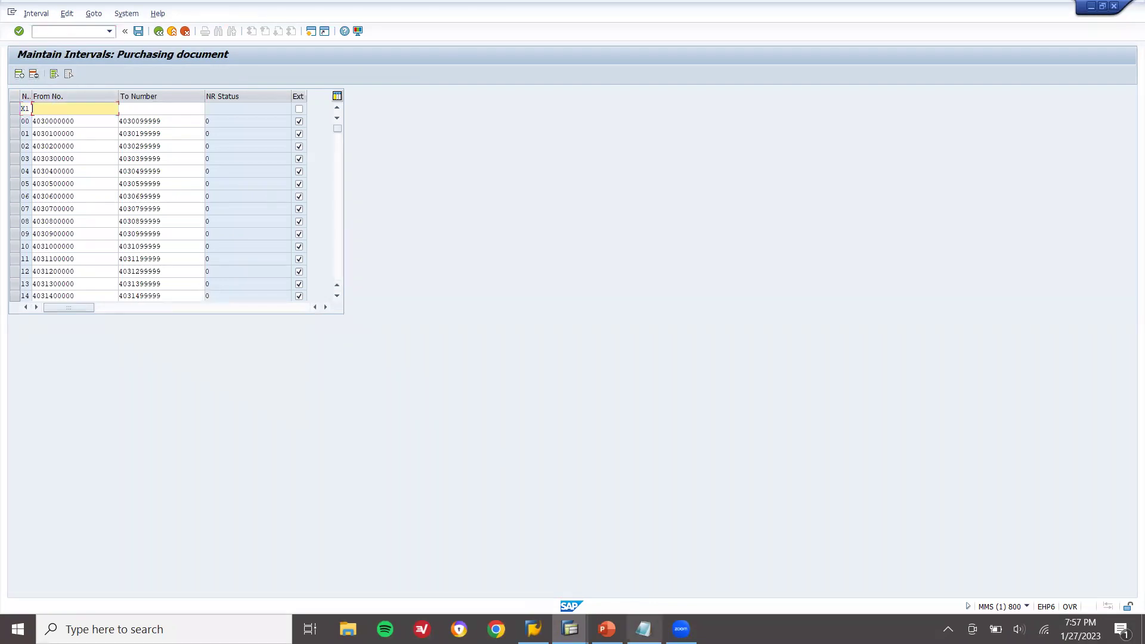
pyautogui.click(643, 629)
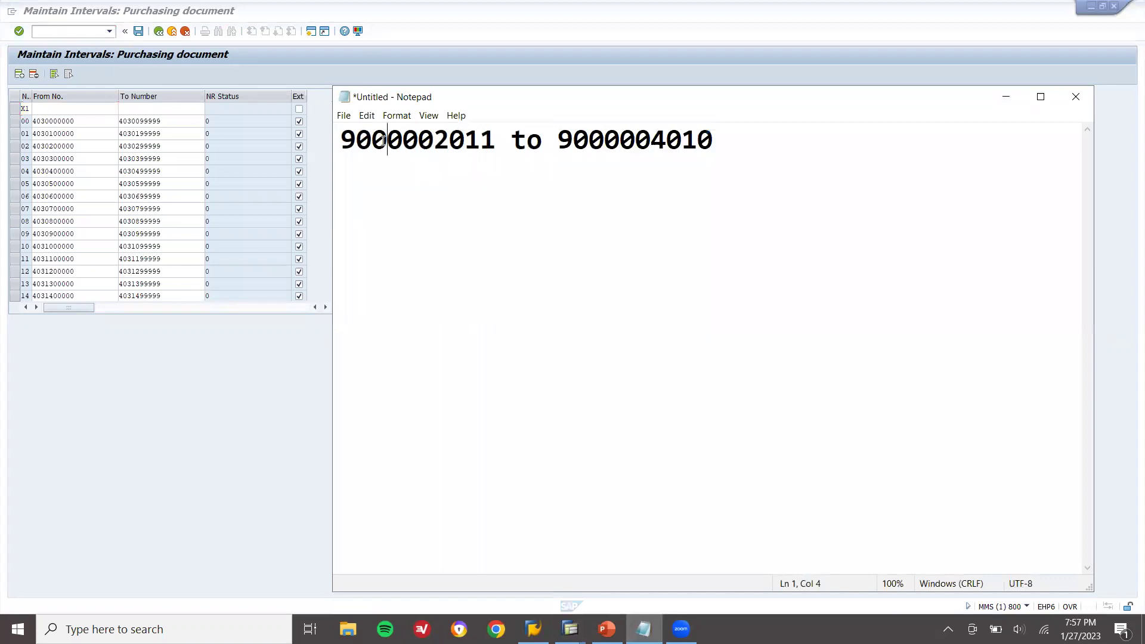
pyautogui.doubleClick(383, 142)
pyautogui.hotkey('ctrl', 'c')
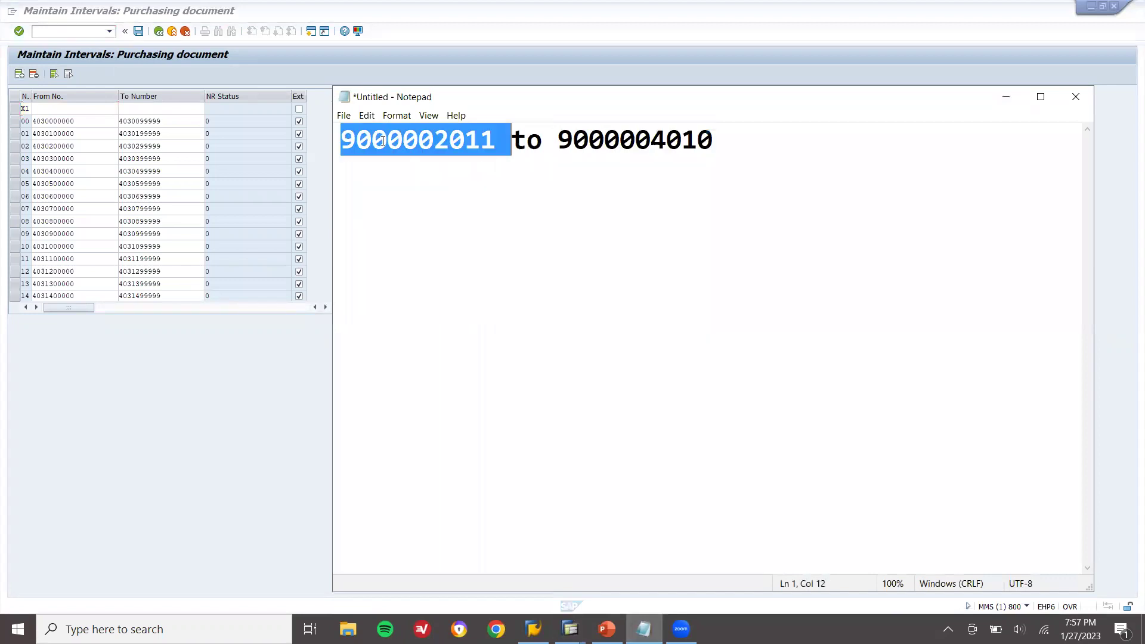
pyautogui.click(82, 106)
pyautogui.hotkey('ctrl', 'v')
pyautogui.press('Tab')
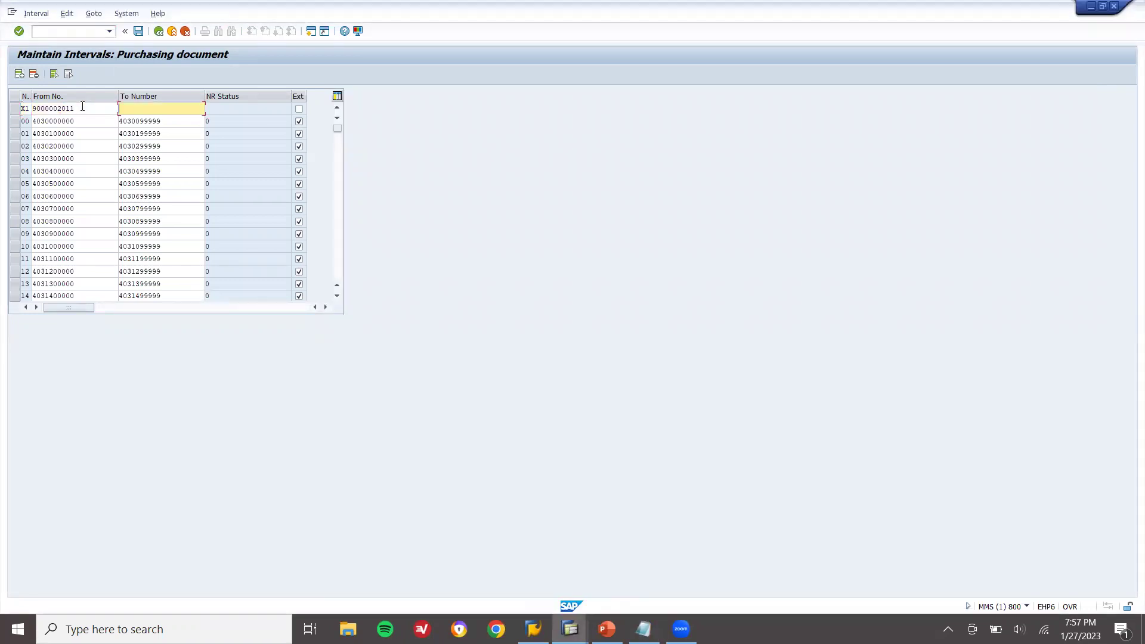
pyautogui.hotkey('ctrl', 'v')
pyautogui.hotkey('alt', 'Tab')
pyautogui.hotkey('alt', 'Tab')
pyautogui.press('Return')
# Step: Save the number range changes and back out to the customizing tree
pyautogui.click(138, 31)
pyautogui.press('Return')
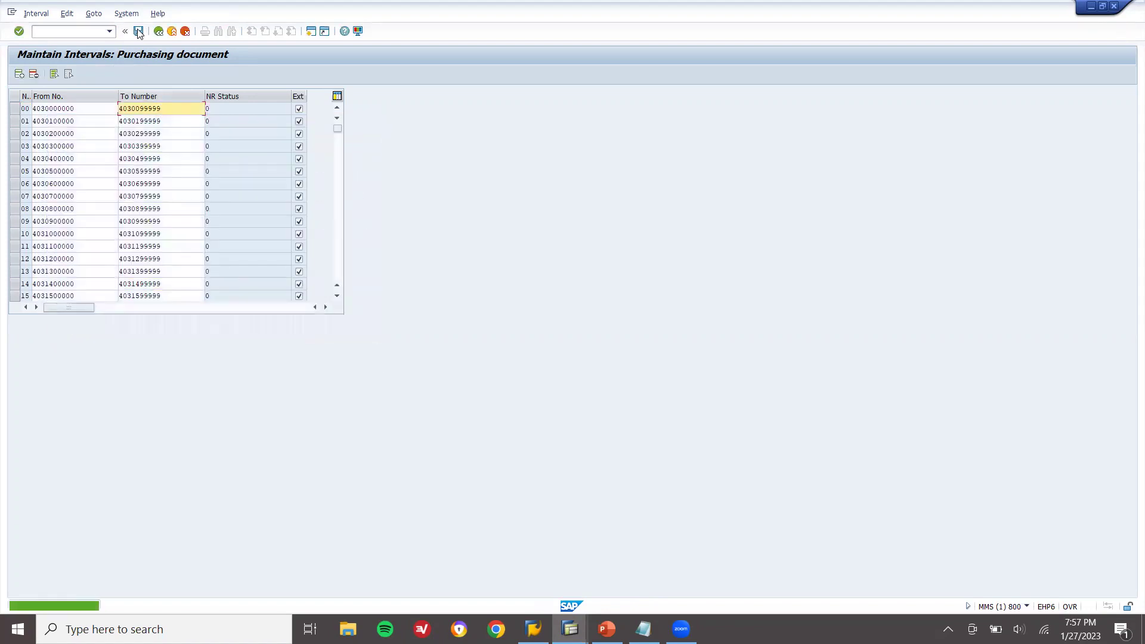
pyautogui.click(158, 31)
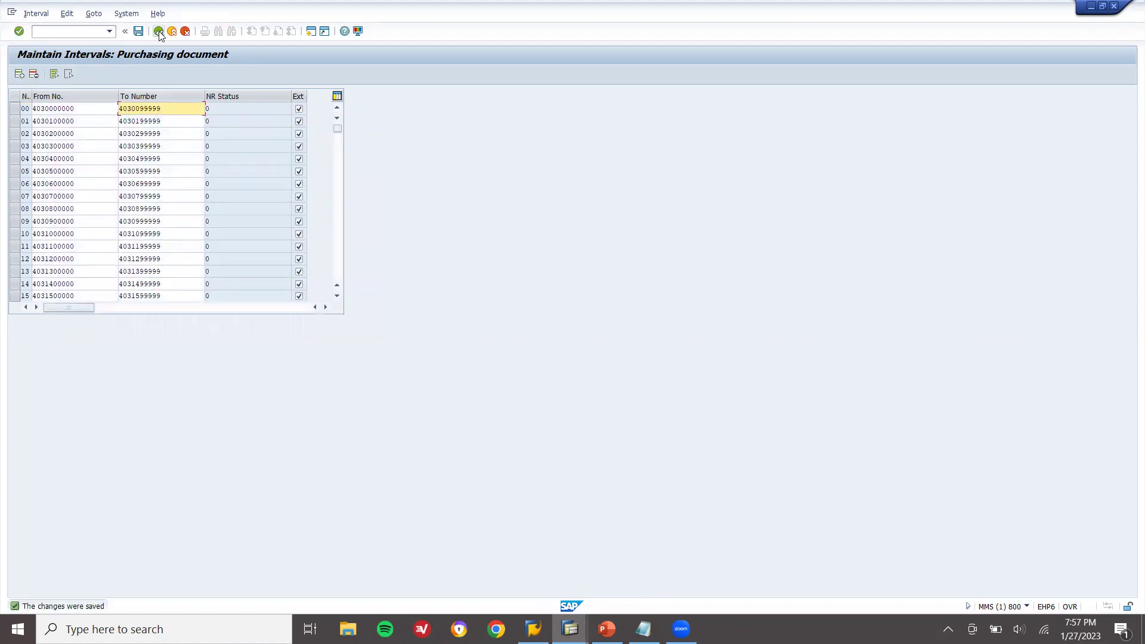
pyautogui.click(159, 31)
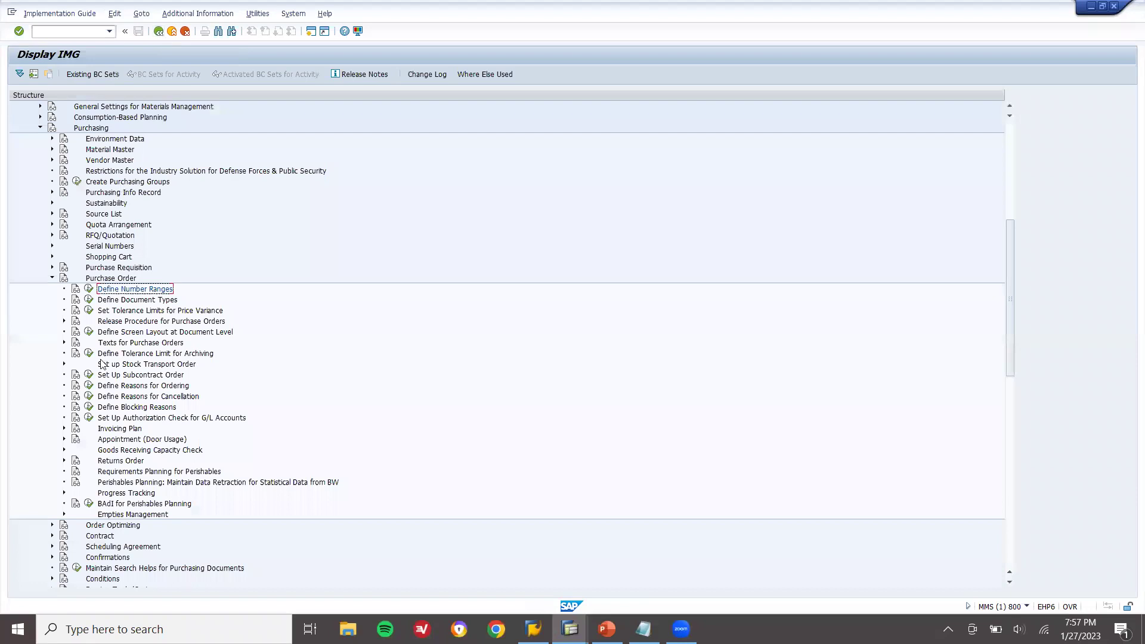
# Step: In Define Document Types, position to NB Standard PO and start a Copy As
pyautogui.click(89, 300)
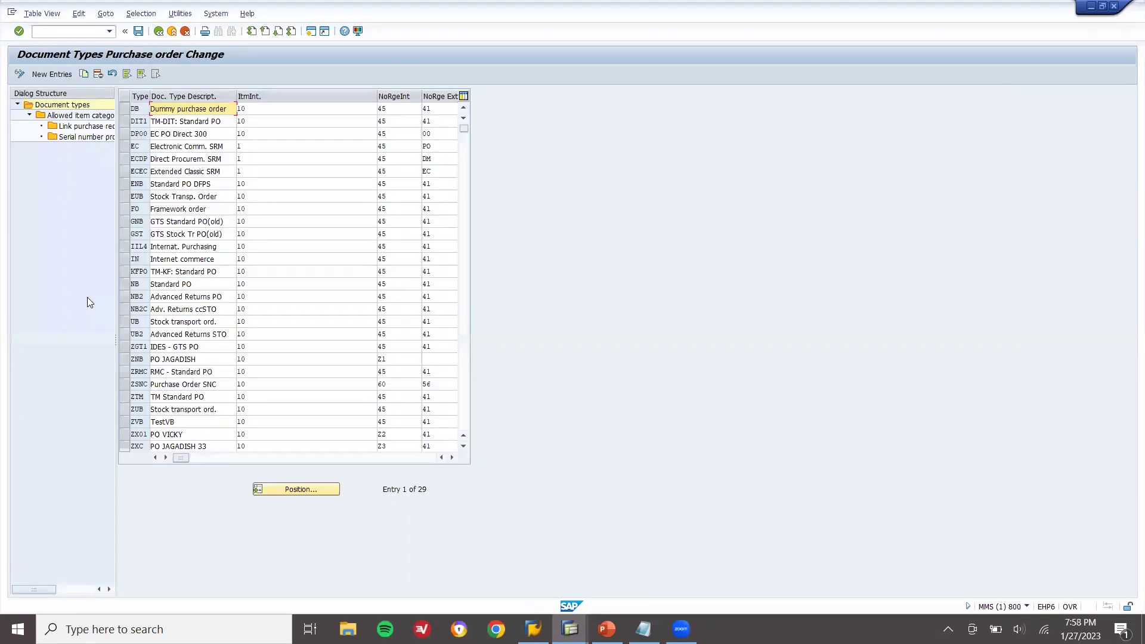
pyautogui.click(317, 489)
pyautogui.write('NB')
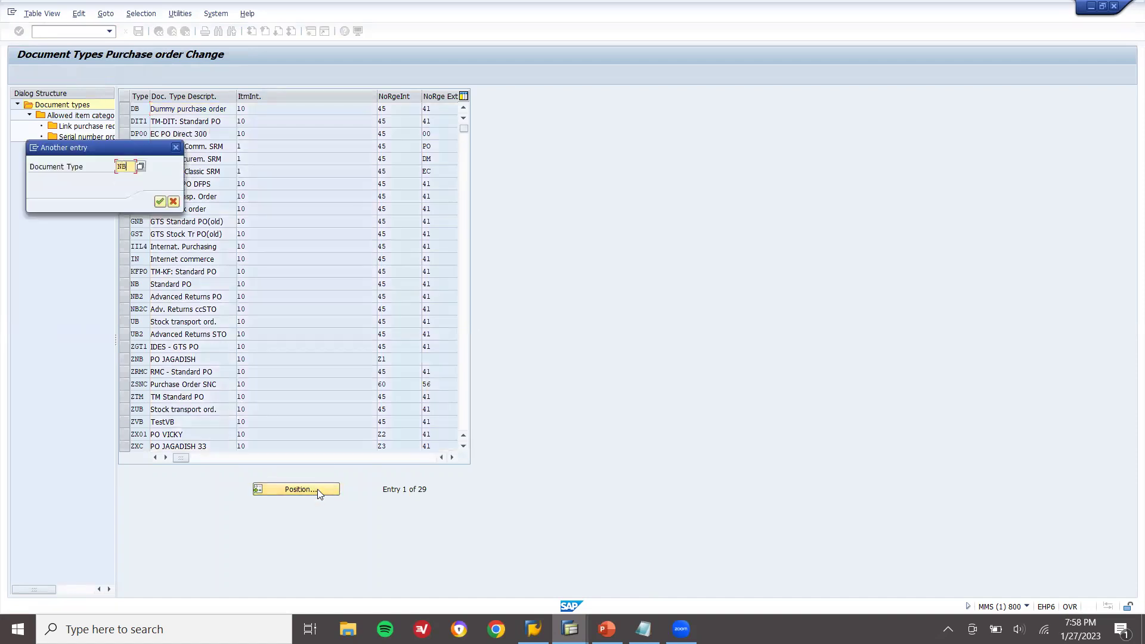
pyautogui.press('Return')
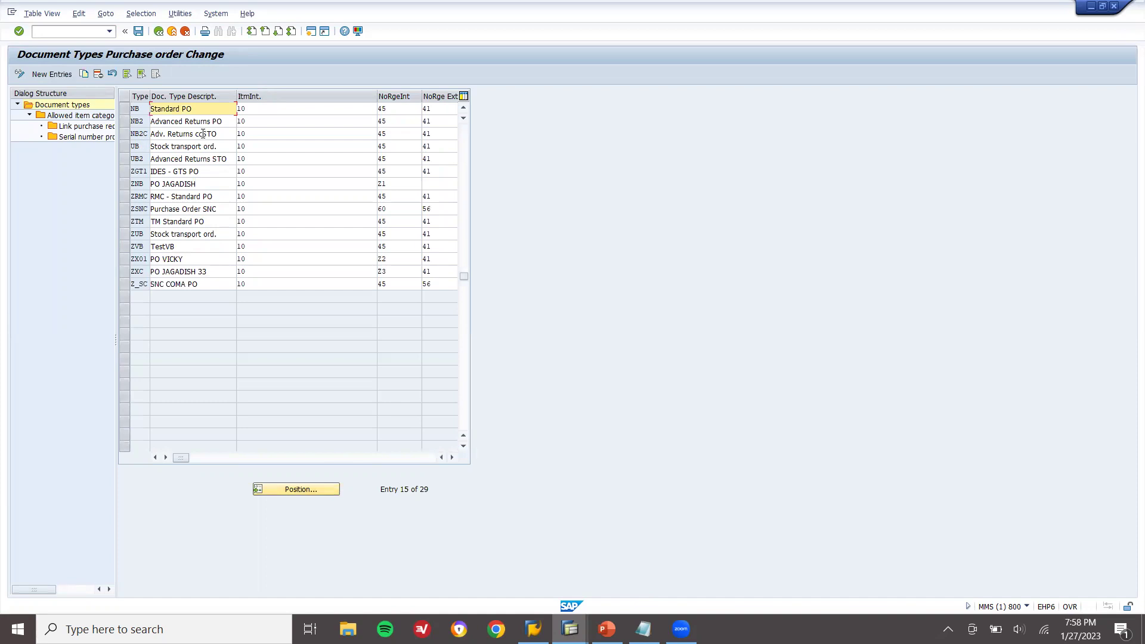
pyautogui.click(126, 108)
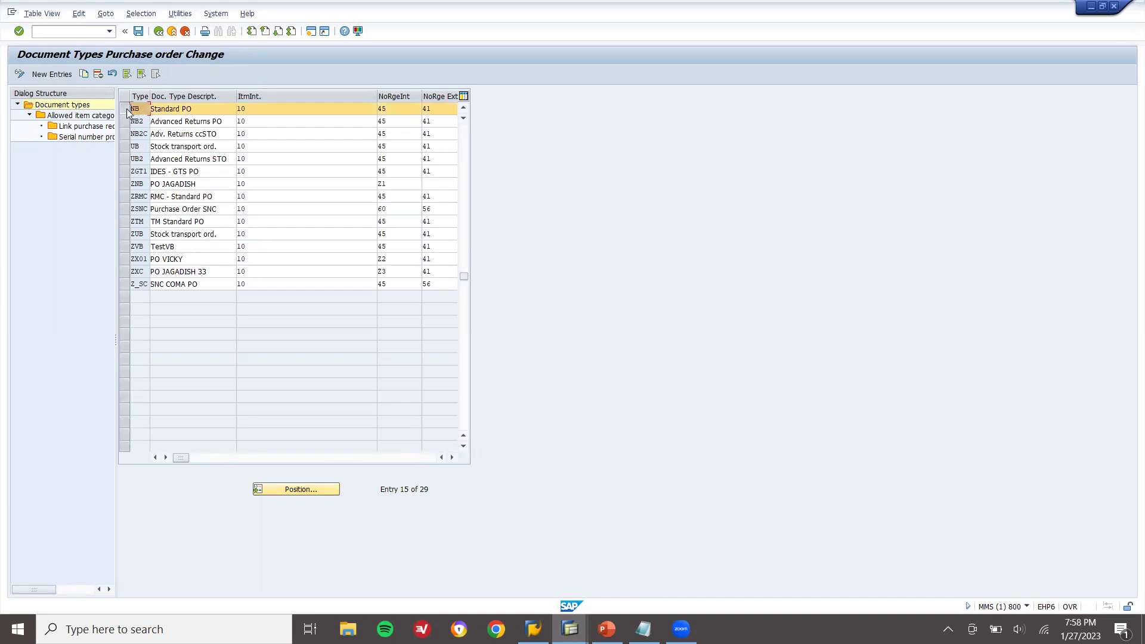
pyautogui.click(84, 76)
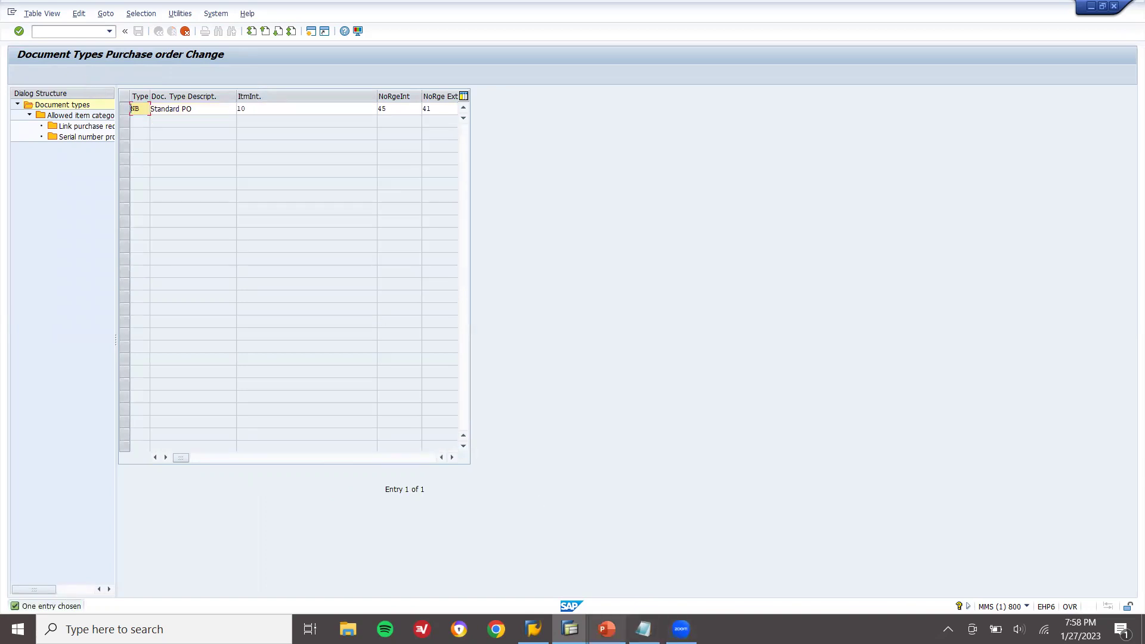
# Step: Copy the type code NLNB from the PowerPoint slide for the new document type
pyautogui.click(607, 629)
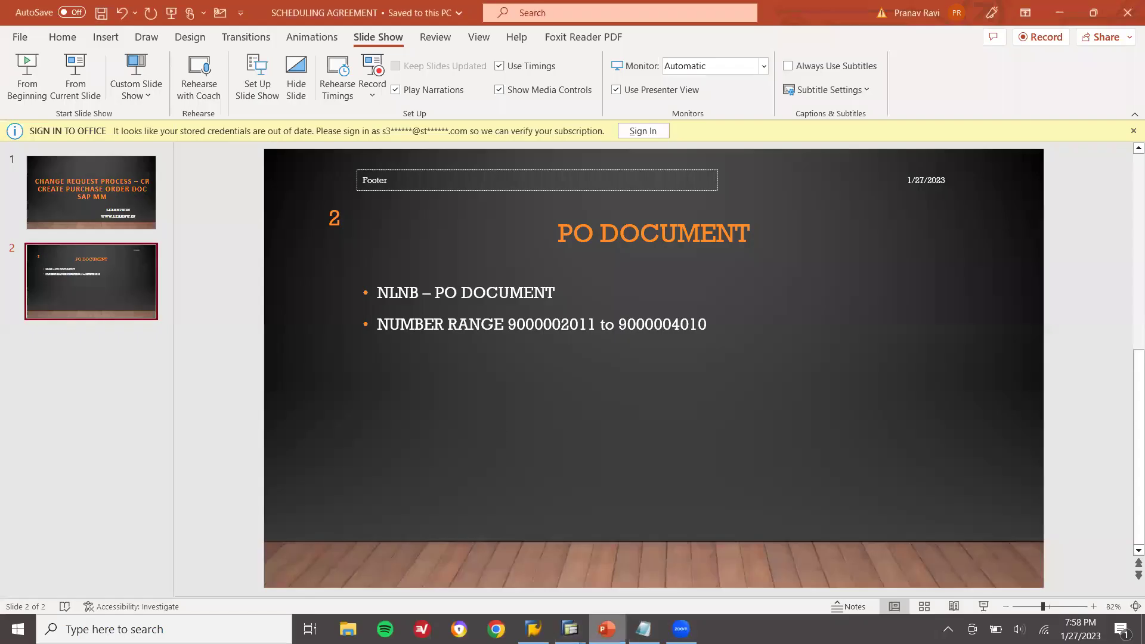
pyautogui.doubleClick(390, 286)
pyautogui.click(390, 286)
pyautogui.doubleClick(391, 288)
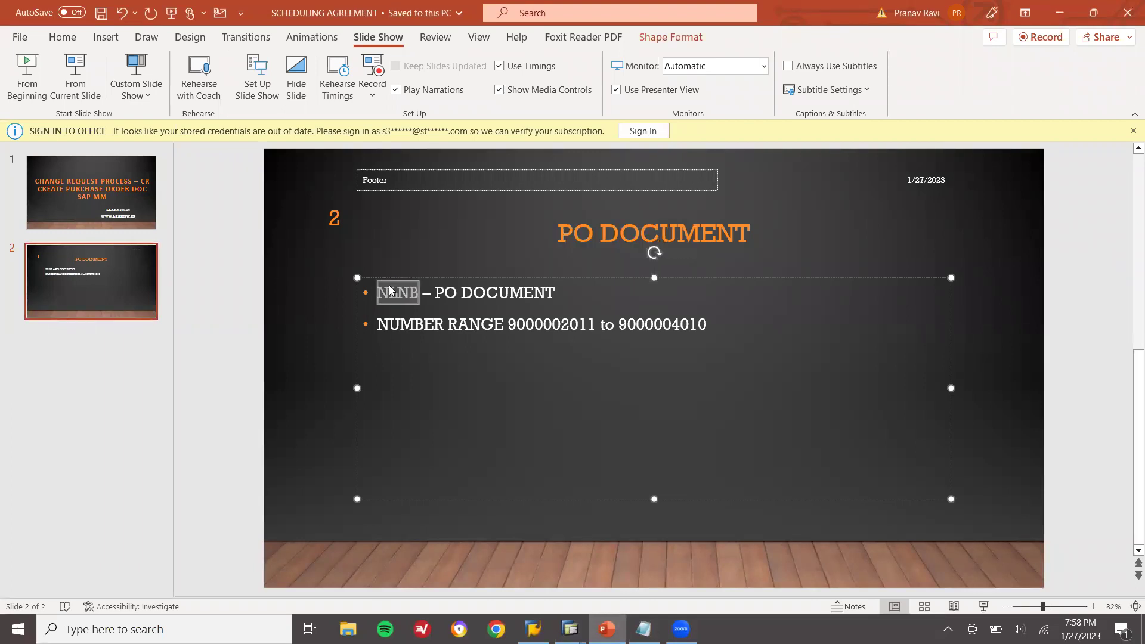
pyautogui.hotkey('alt', 'Tab')
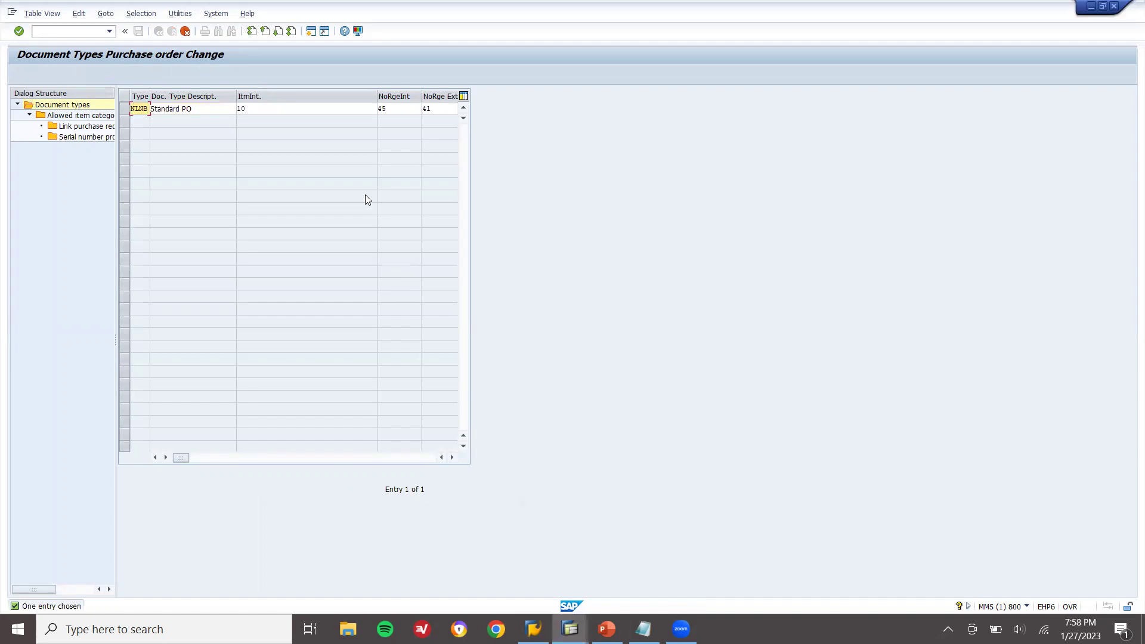
# Step: Describe the copied type as 'PO NLNB', set internal number range X1, and copy all dependent entries
pyautogui.click(211, 108)
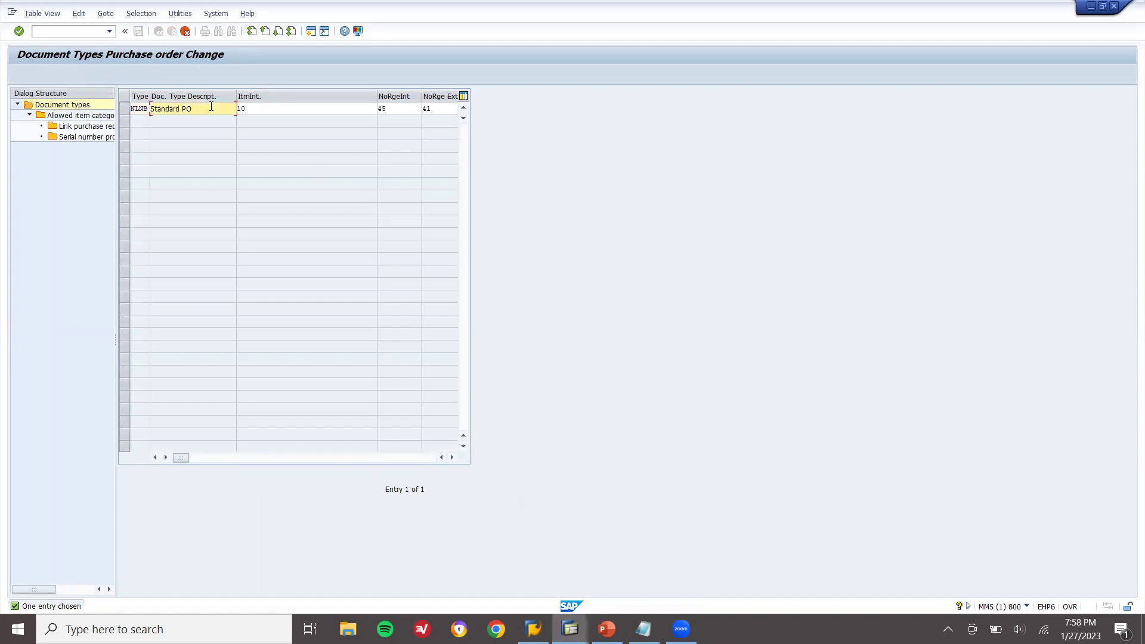
pyautogui.press('BackSpace')
pyautogui.press('BackSpace')
pyautogui.press('BackSpace')
pyautogui.press('BackSpace')
pyautogui.press('BackSpace')
pyautogui.press('BackSpace')
pyautogui.write('P')
pyautogui.click(405, 112)
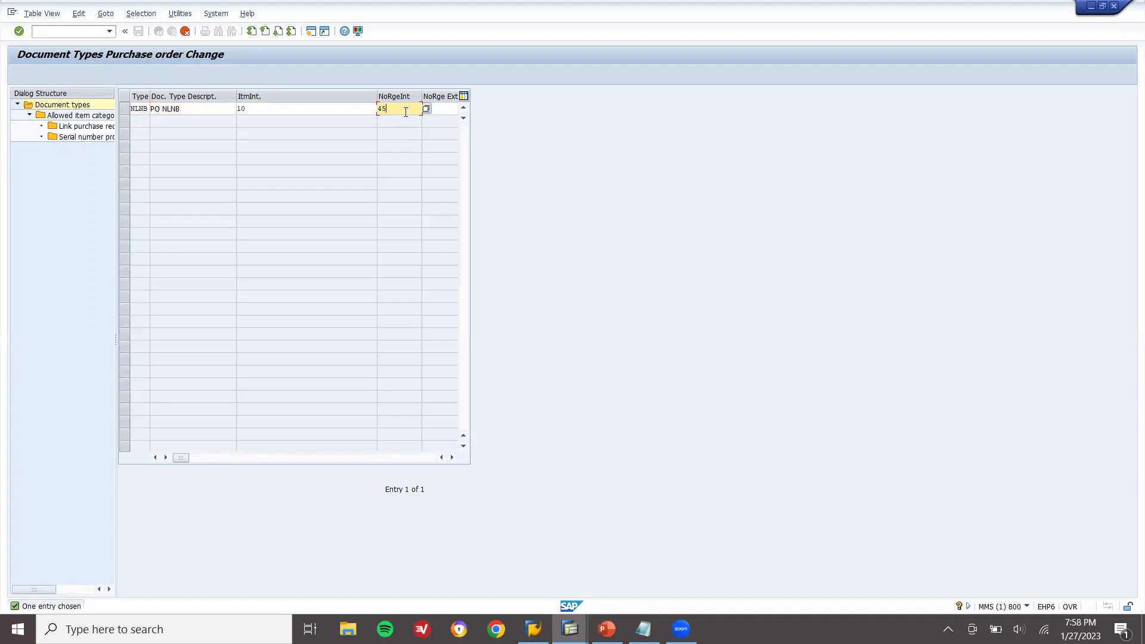
pyautogui.press('BackSpace')
pyautogui.press('BackSpace')
pyautogui.write('X1')
pyautogui.press('Return')
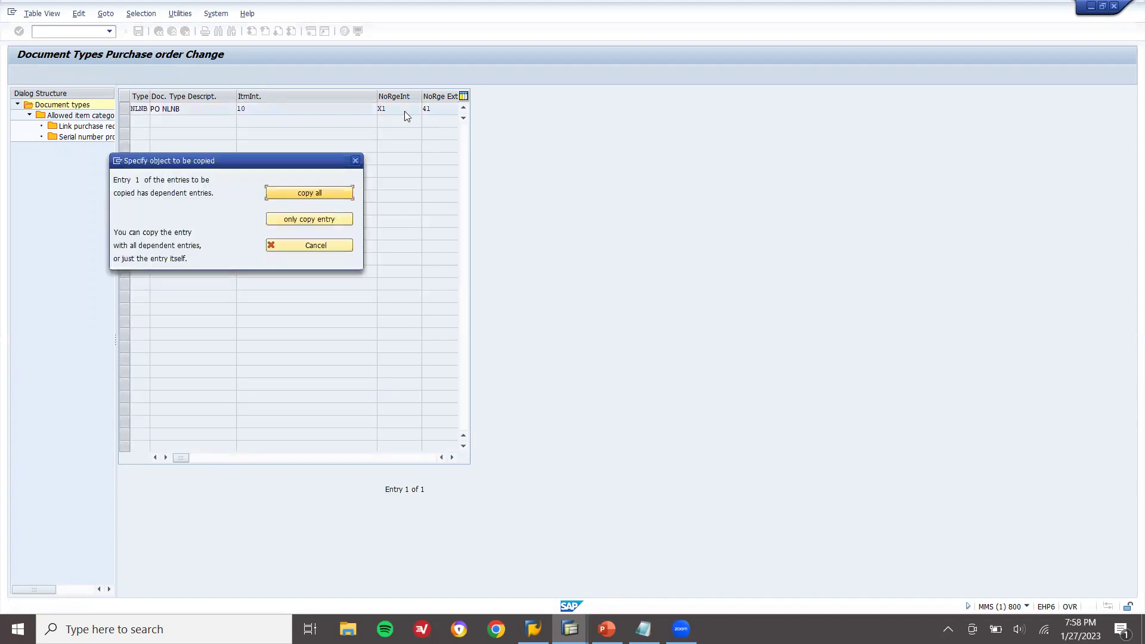
pyautogui.click(326, 193)
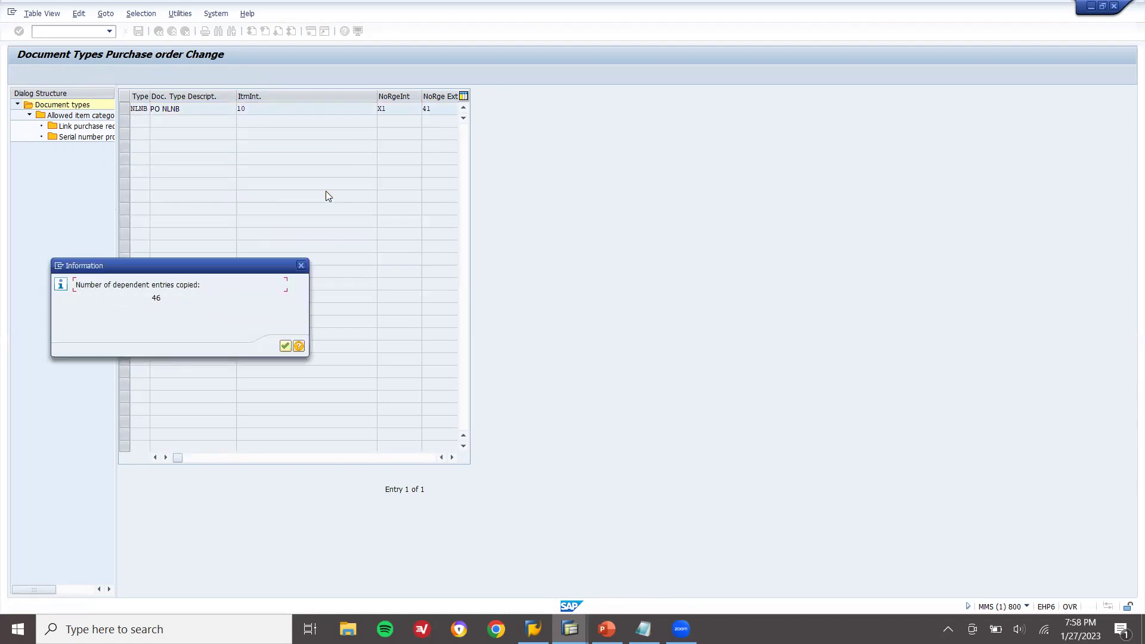
pyautogui.click(285, 346)
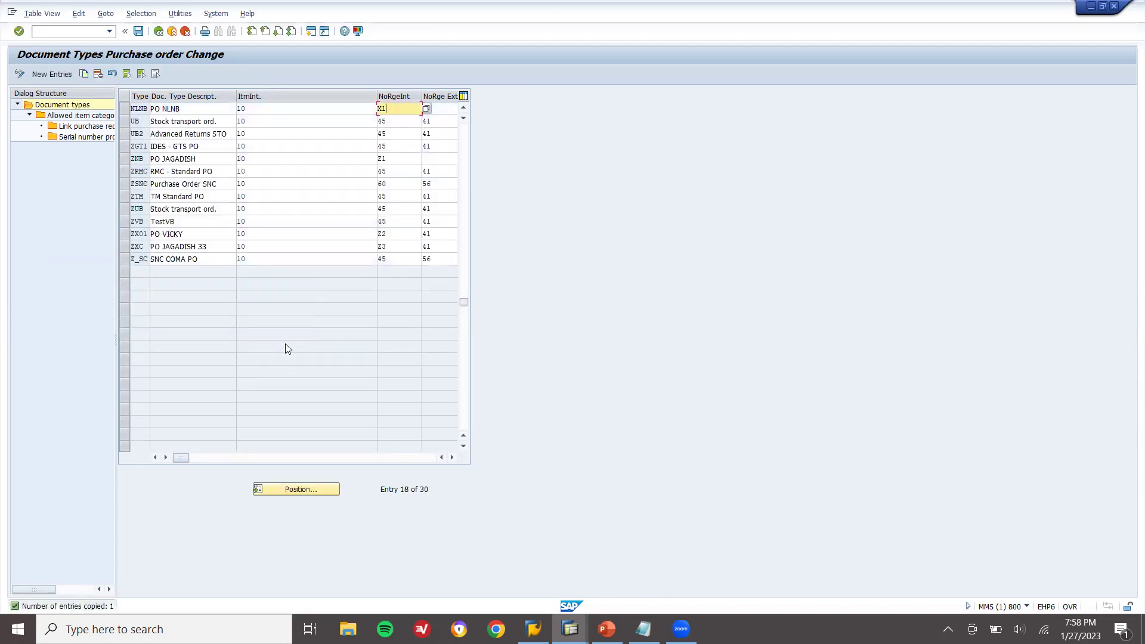
# Step: Save NLNB to a customizing request and select its row to edit the item interval
pyautogui.click(138, 32)
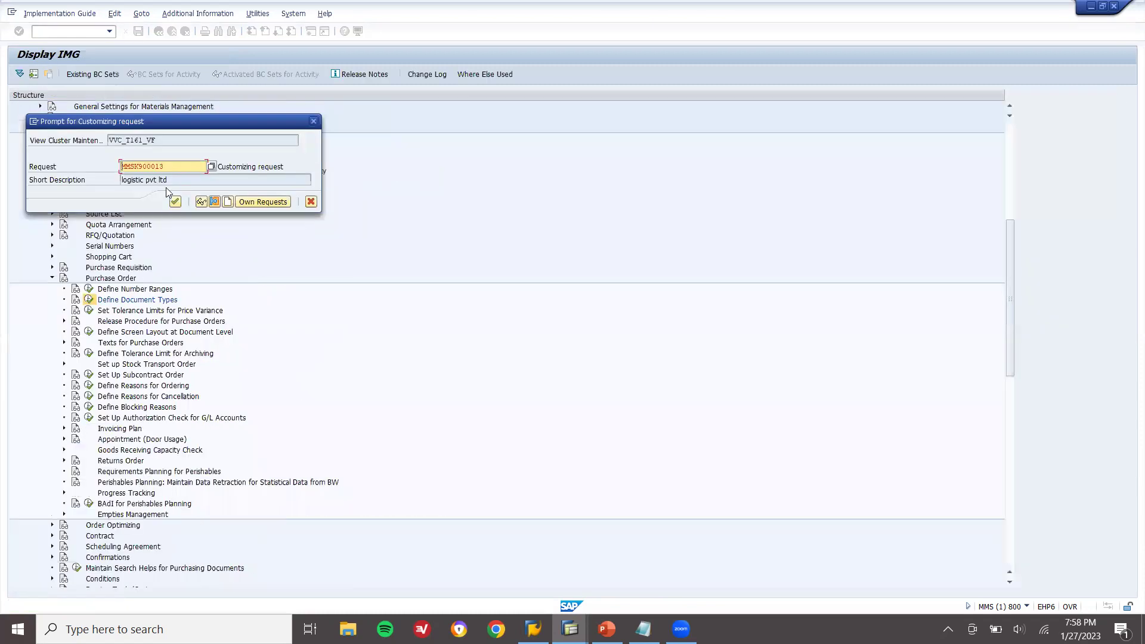
pyautogui.click(174, 202)
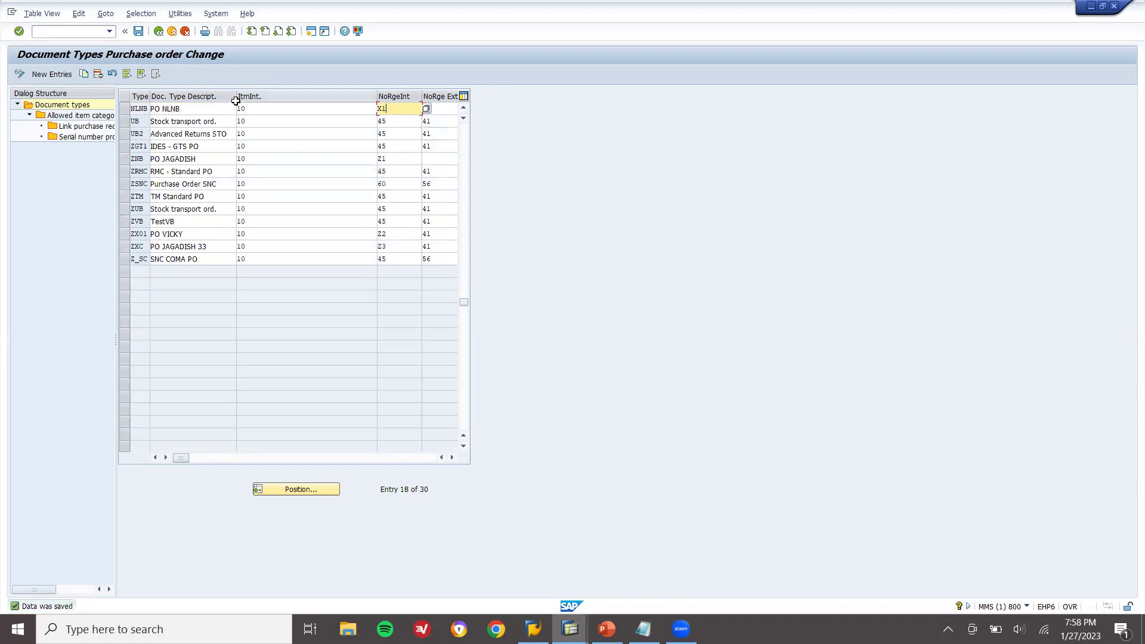
pyautogui.click(124, 109)
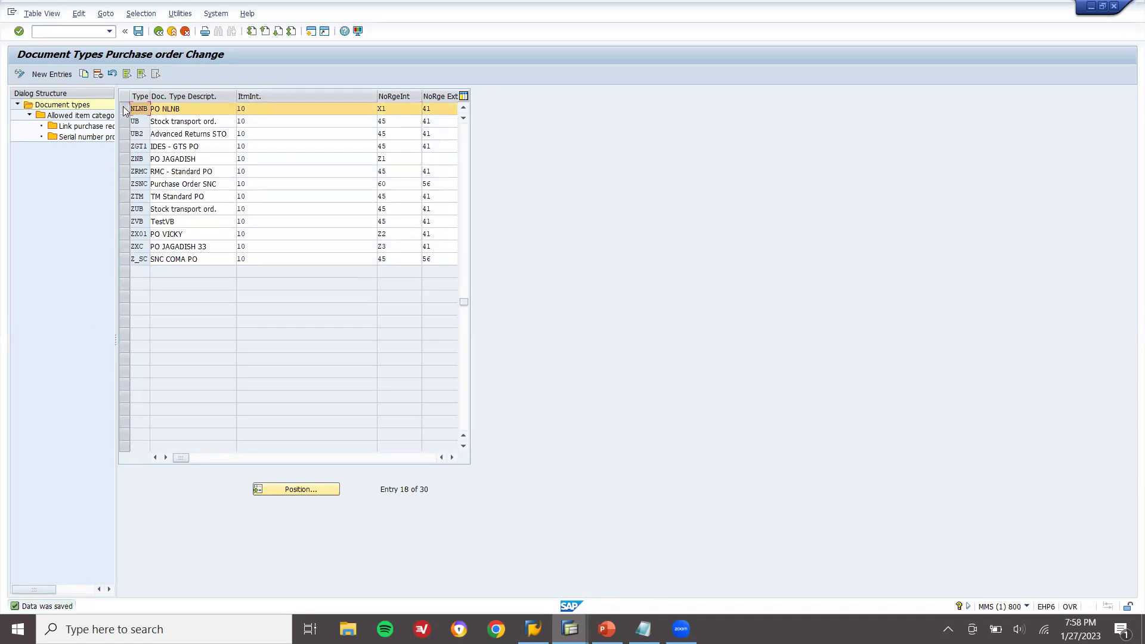
pyautogui.click(277, 108)
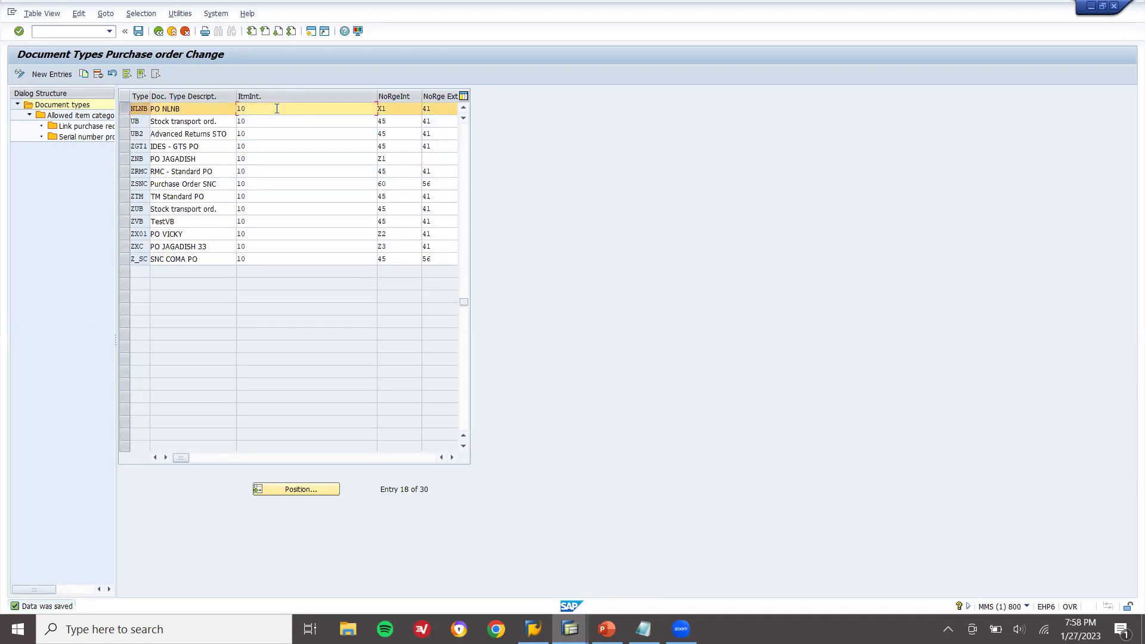
pyautogui.click(570, 629)
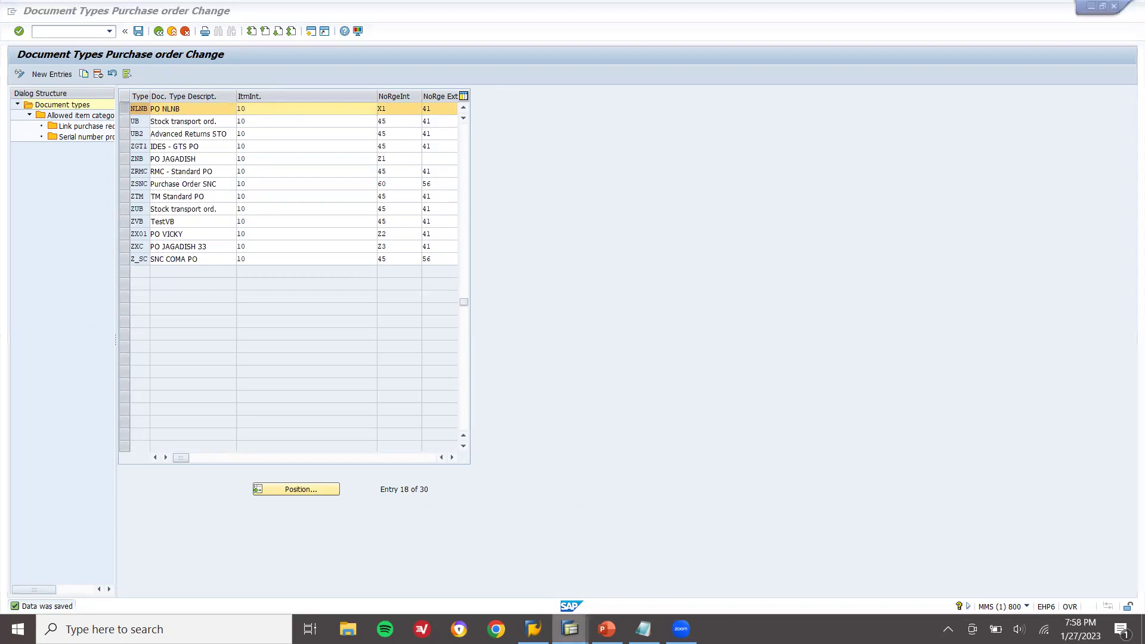
pyautogui.click(669, 560)
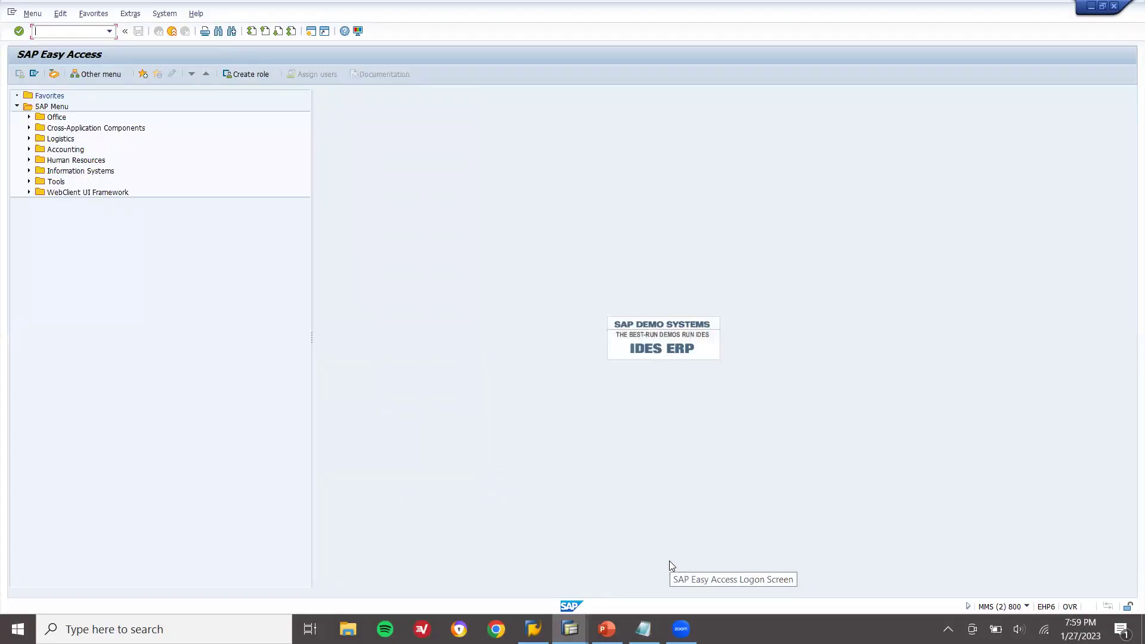
pyautogui.write('ME21N')
pyautogui.press('Return')
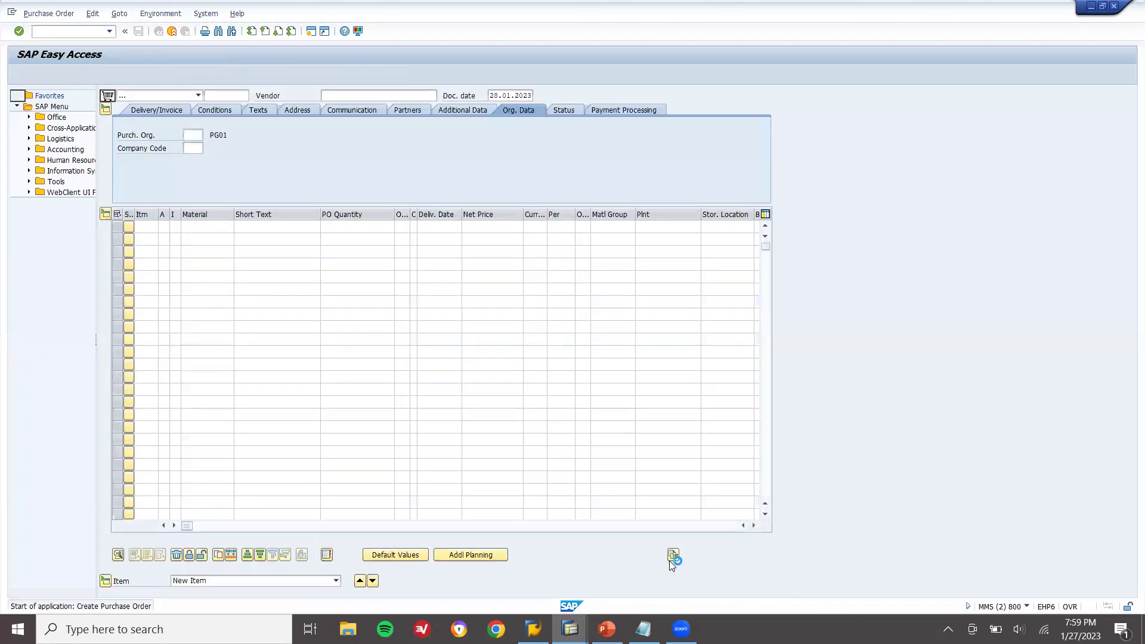
pyautogui.click(166, 95)
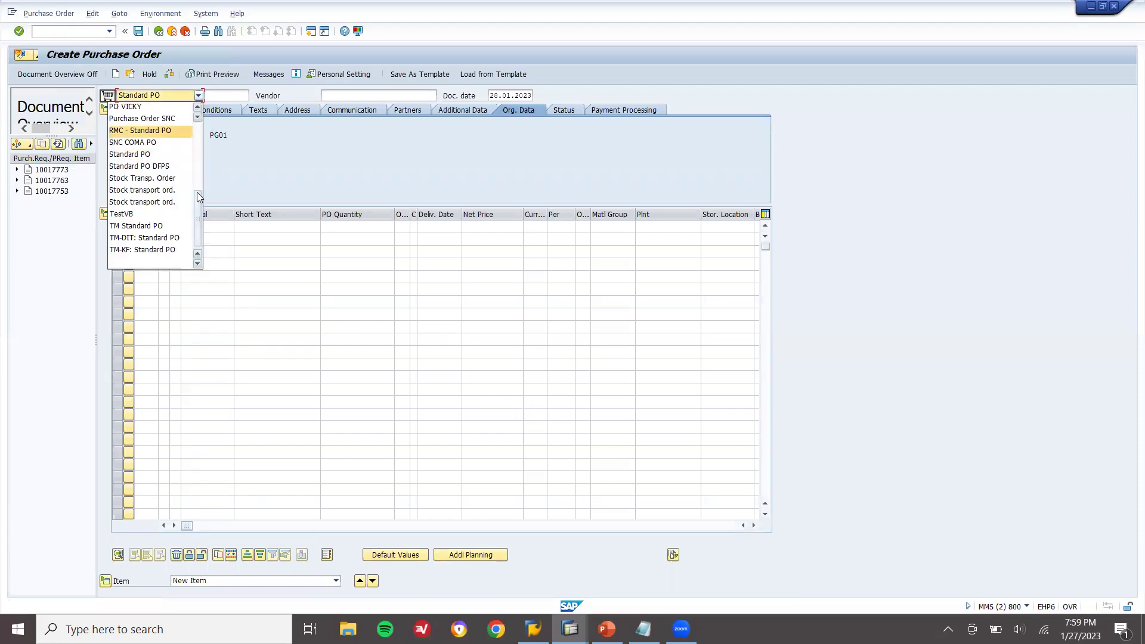
pyautogui.moveTo(199, 201); pyautogui.dragTo(205, 124)
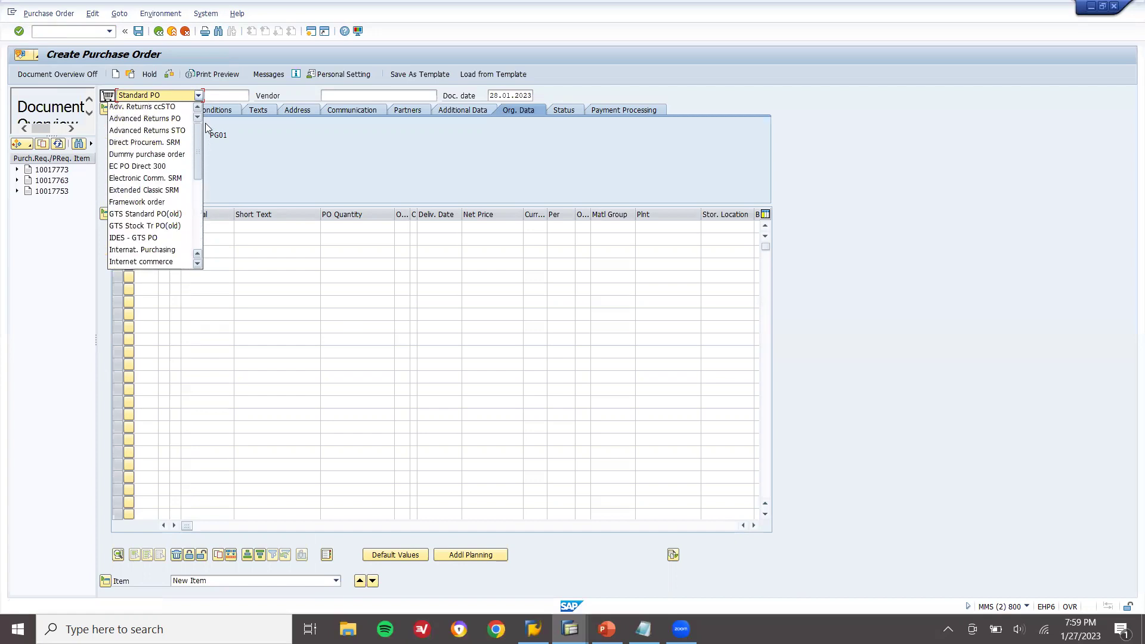
pyautogui.hotkey('alt', 'Tab')
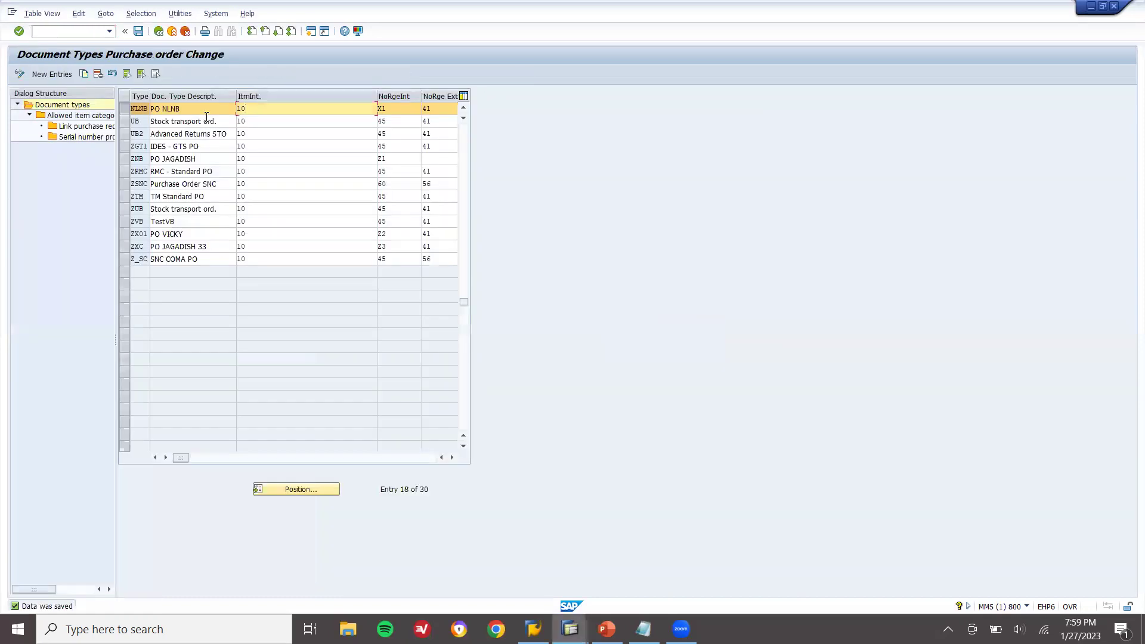
# Step: Save the document type settings and back out to the main menu
pyautogui.click(138, 35)
pyautogui.click(158, 32)
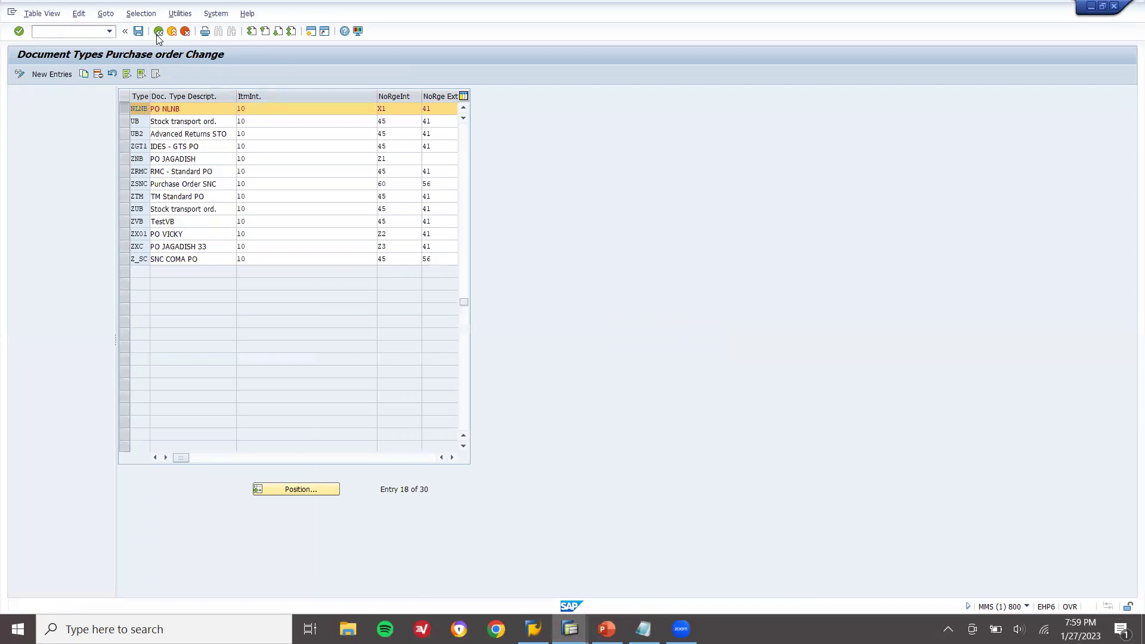
pyautogui.click(158, 33)
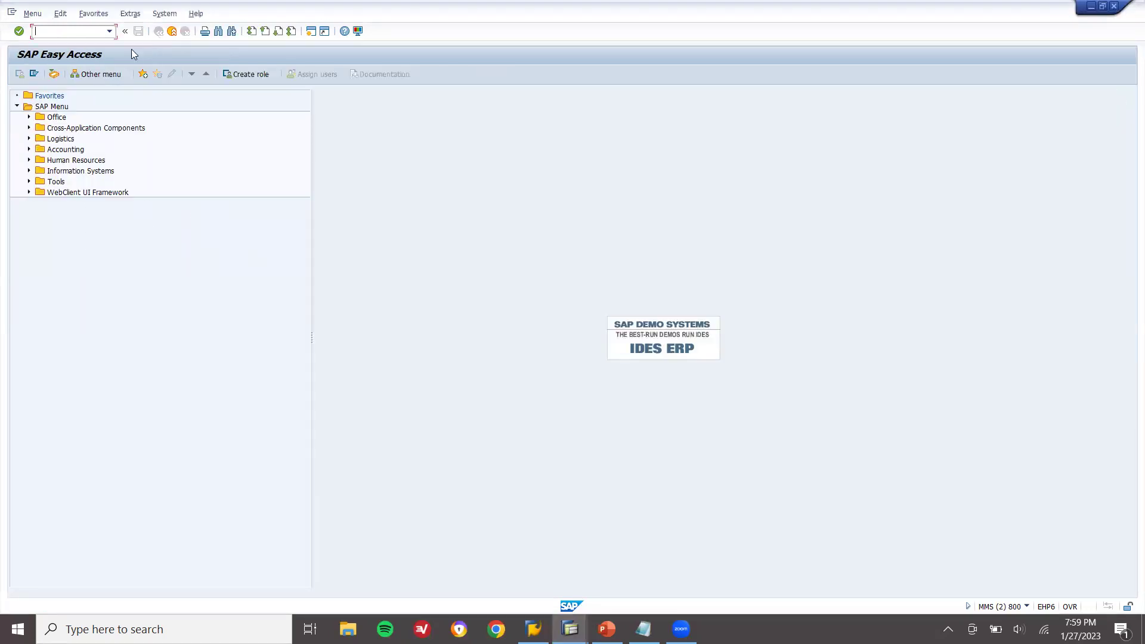
# Step: Check in ME21N that PO NLNB is offered as an order type, then reopen Define Document Types
pyautogui.write('ME21N')
pyautogui.press('Return')
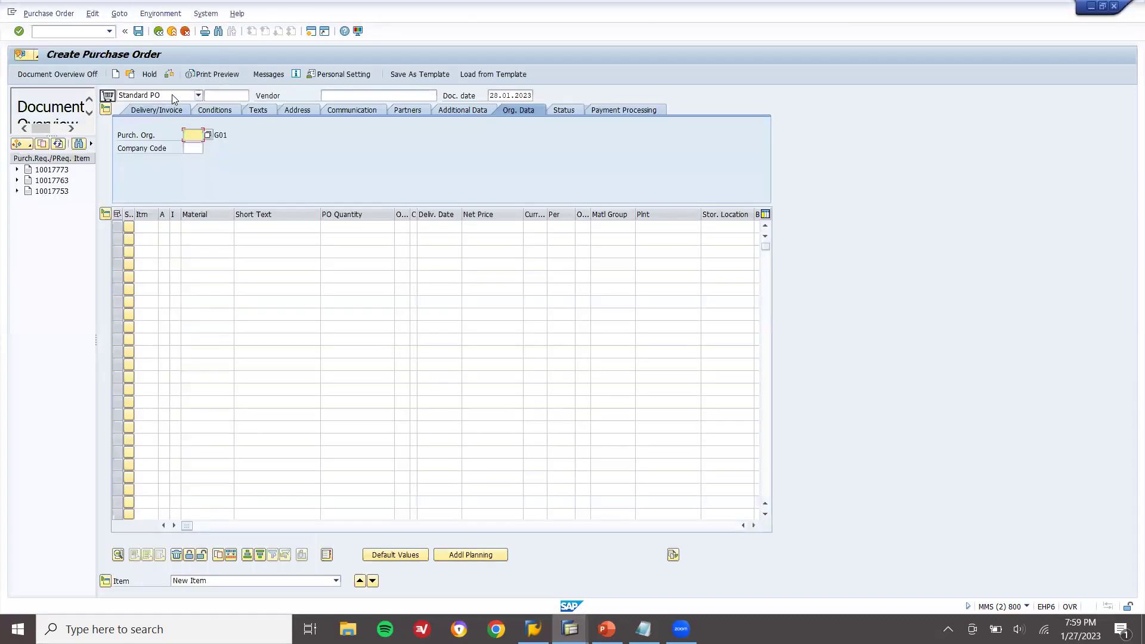
pyautogui.click(172, 95)
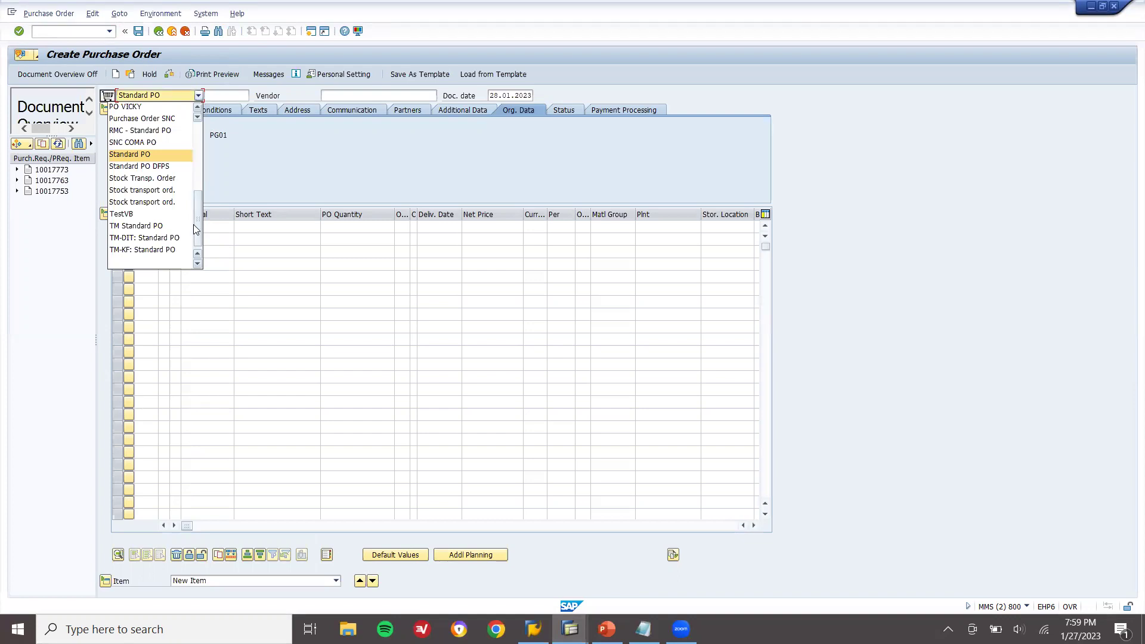
pyautogui.scroll(6, 200, 143)
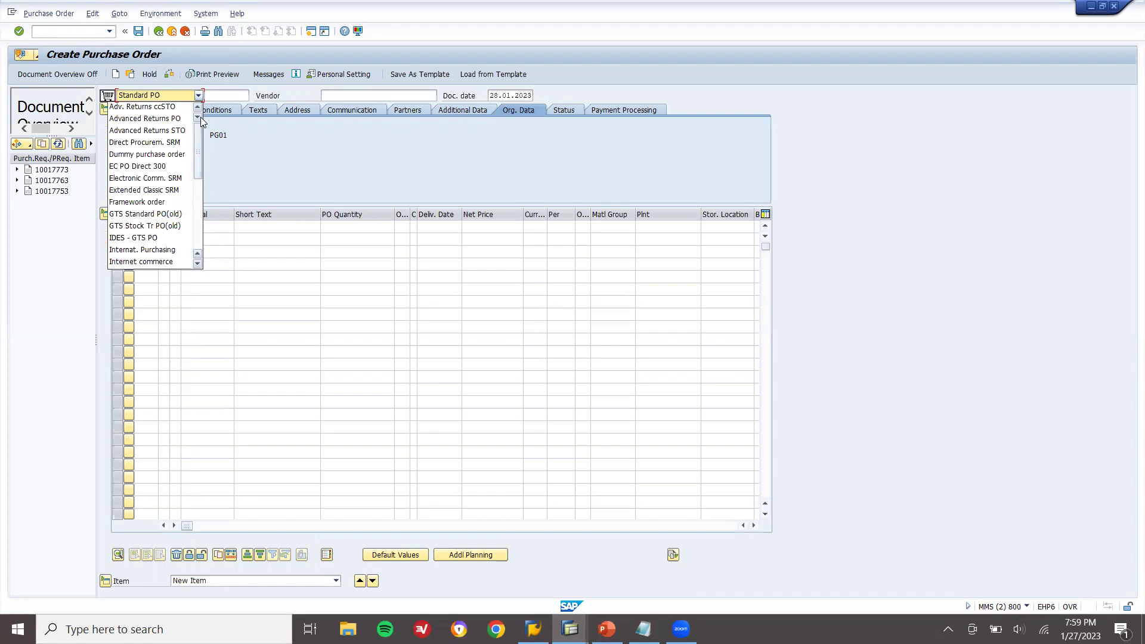
pyautogui.press('Escape')
pyautogui.hotkey('alt', 'Tab')
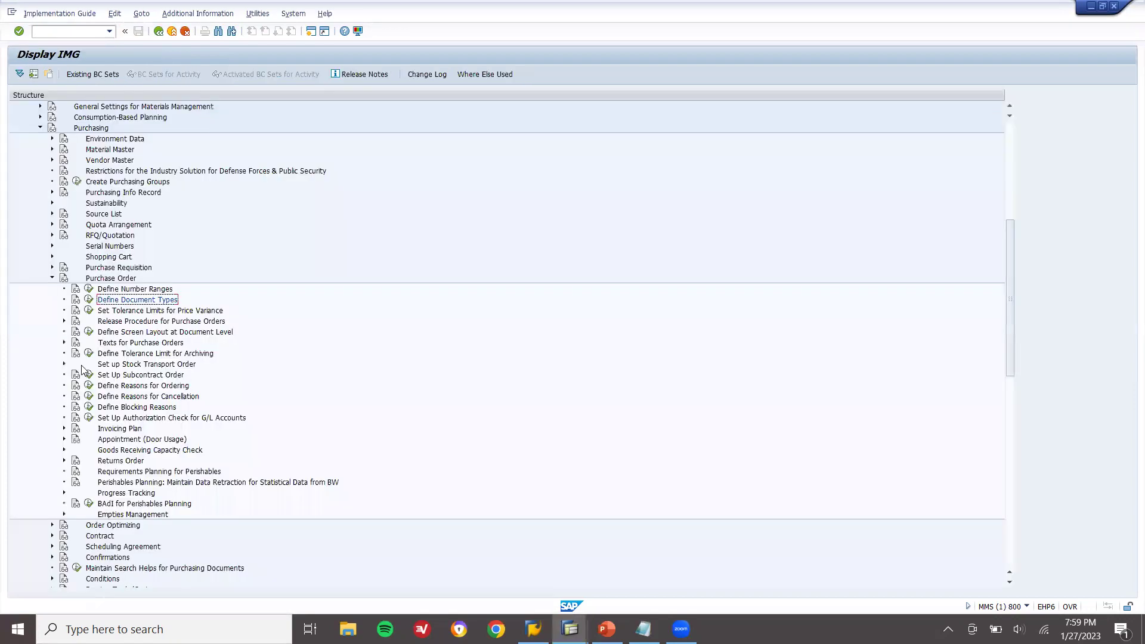
pyautogui.click(89, 300)
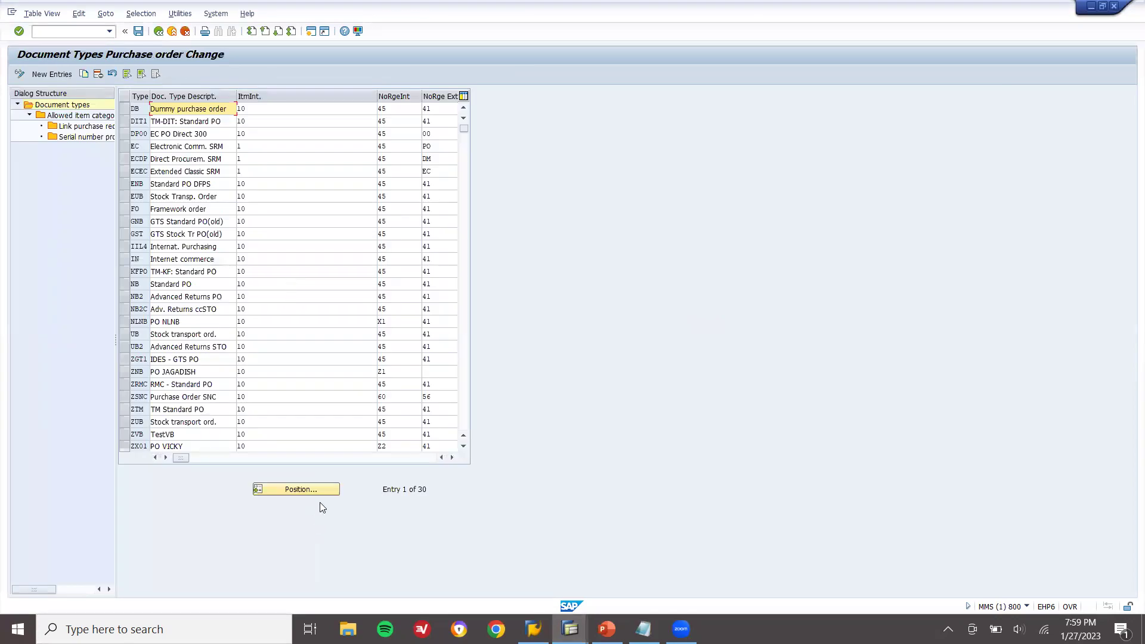
# Step: Position to document type NLNB and open its allowed item categories
pyautogui.click(321, 489)
pyautogui.write('NLNB')
pyautogui.press('Return')
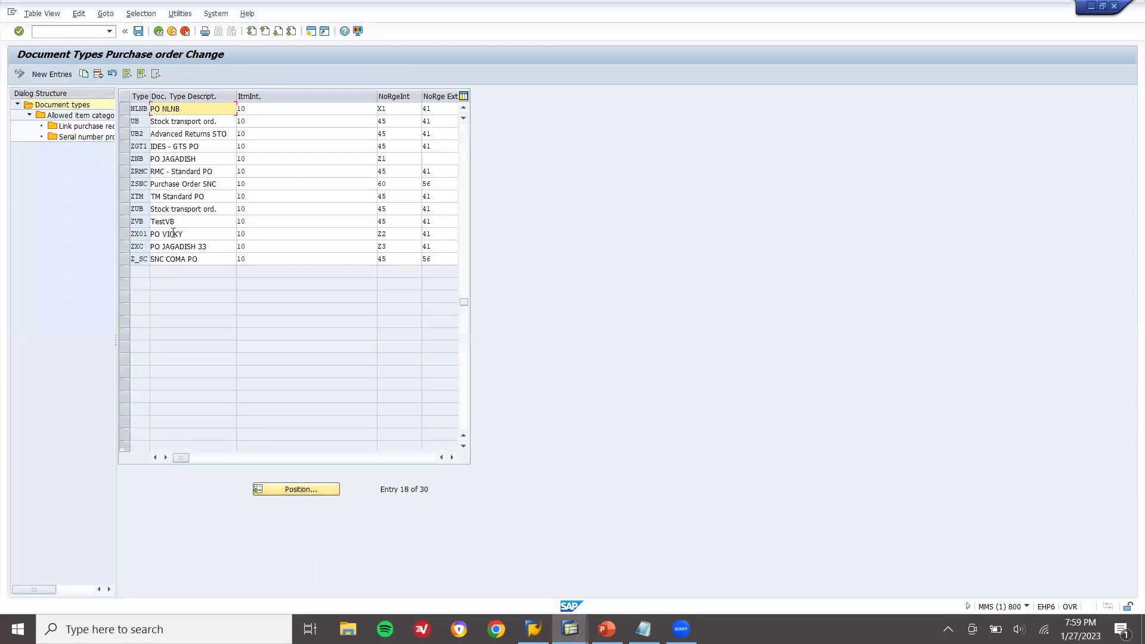
pyautogui.click(124, 109)
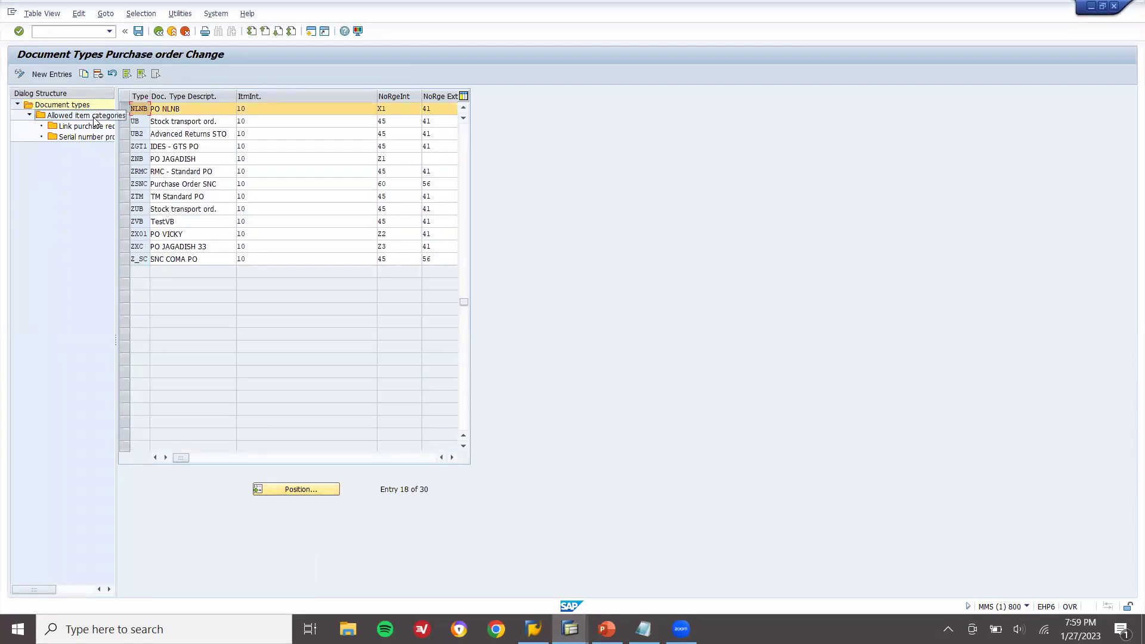
pyautogui.doubleClick(94, 117)
pyautogui.doubleClick(94, 129)
# Step: Review NLNB's purchase requisition links, then go back to the ME21N session
pyautogui.click(125, 108)
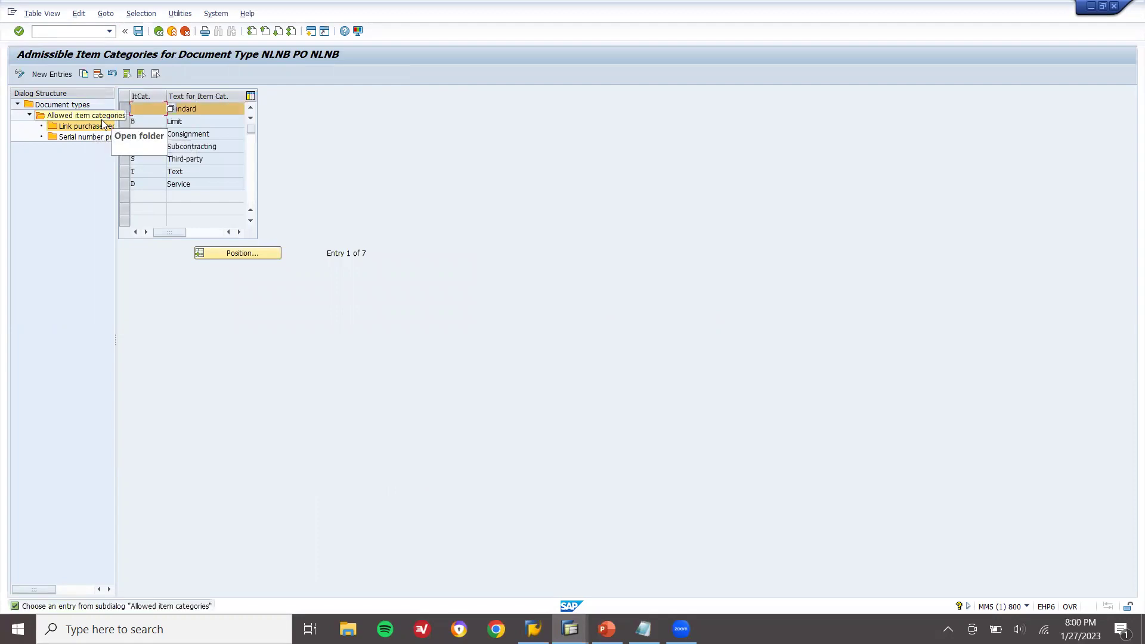
pyautogui.doubleClick(95, 128)
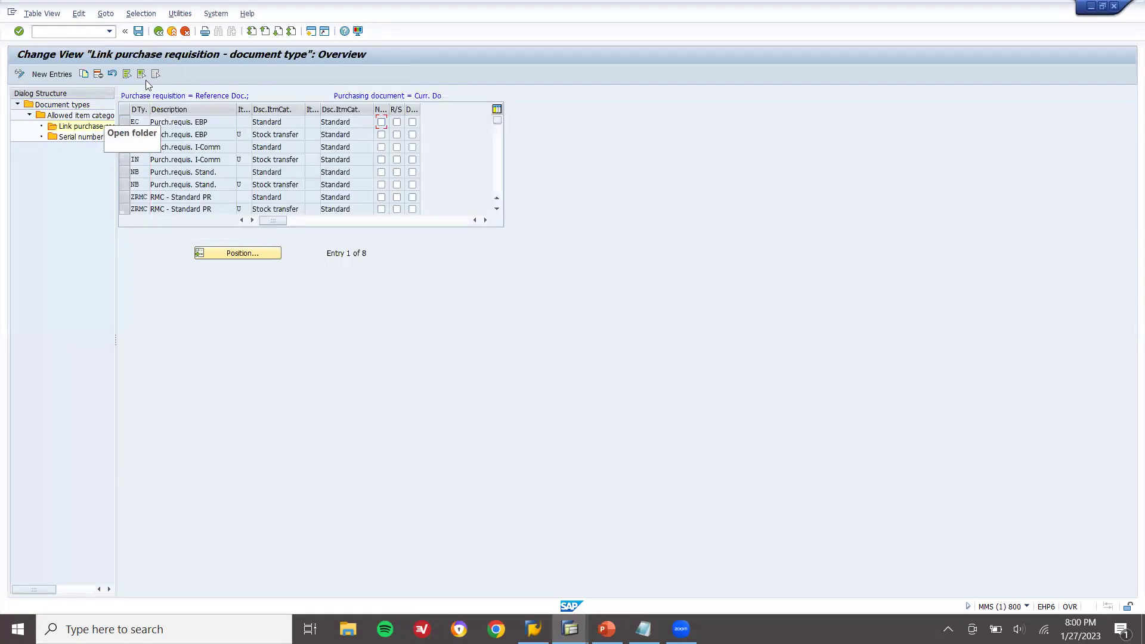
pyautogui.click(159, 32)
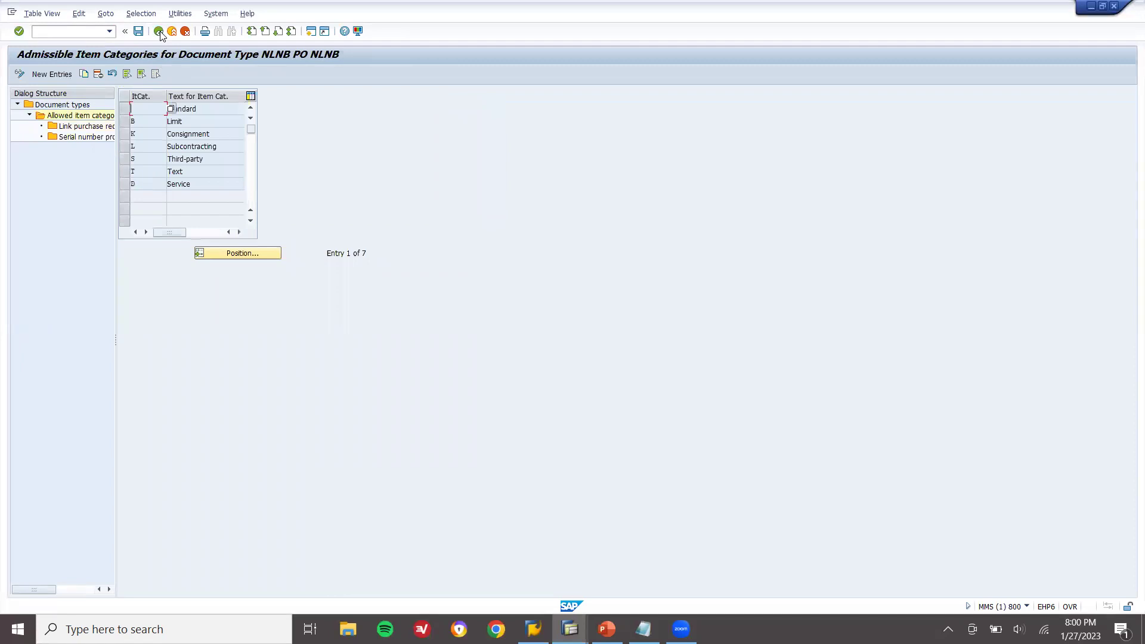
pyautogui.click(159, 33)
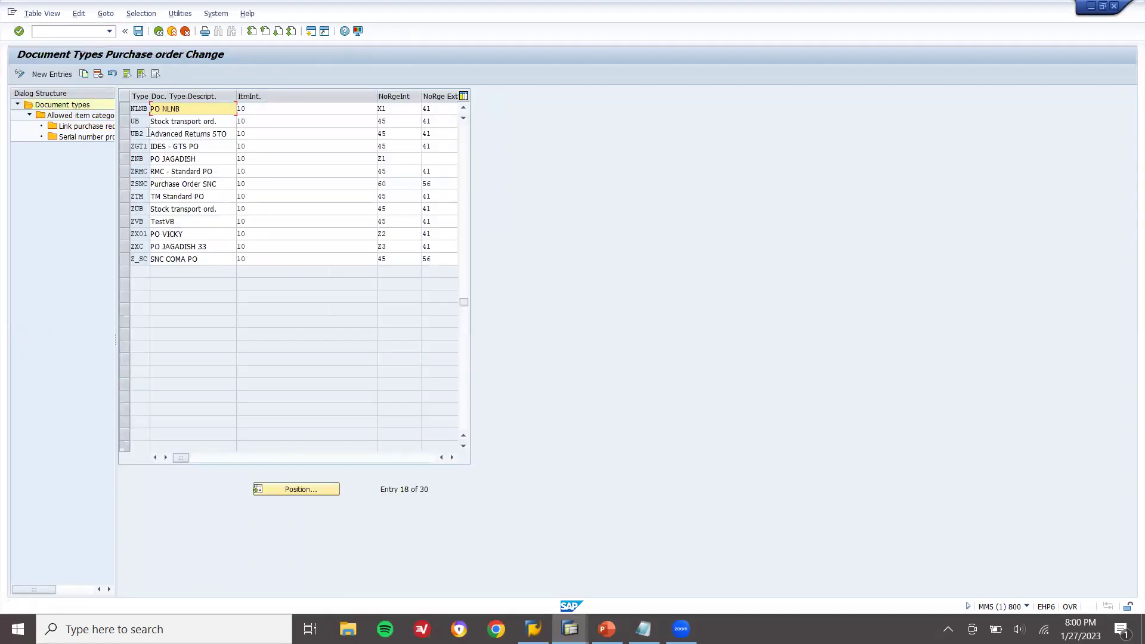
pyautogui.hotkey('alt', 'Tab')
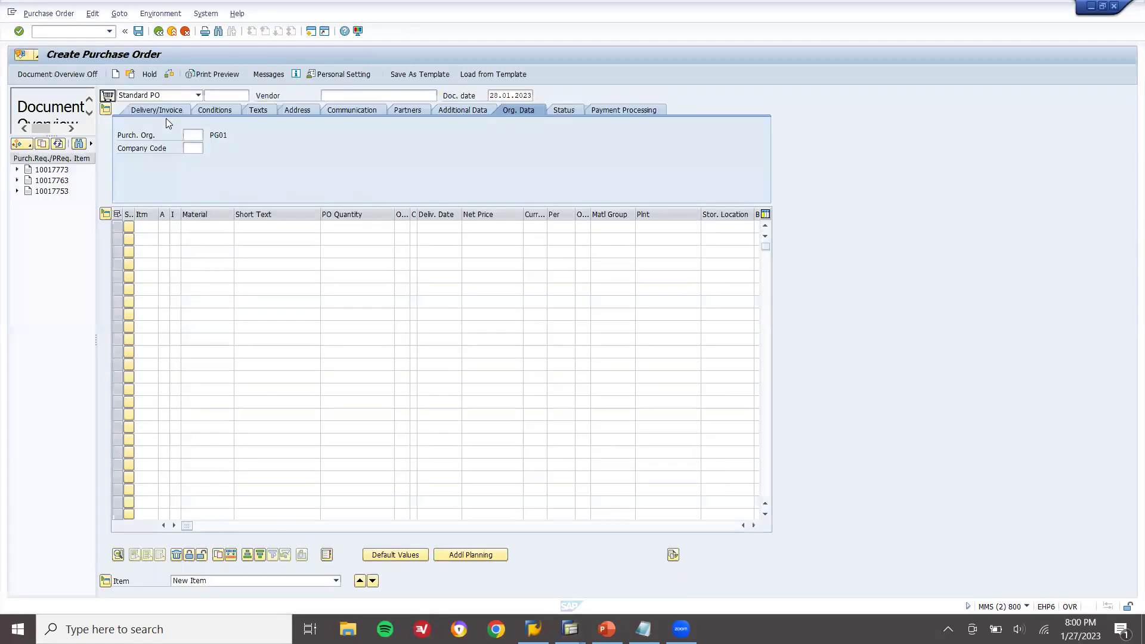
# Step: Set order type PO NLNB with vendor SS Group, purch. org 1111, group 000, company code 1111
pyautogui.click(198, 96)
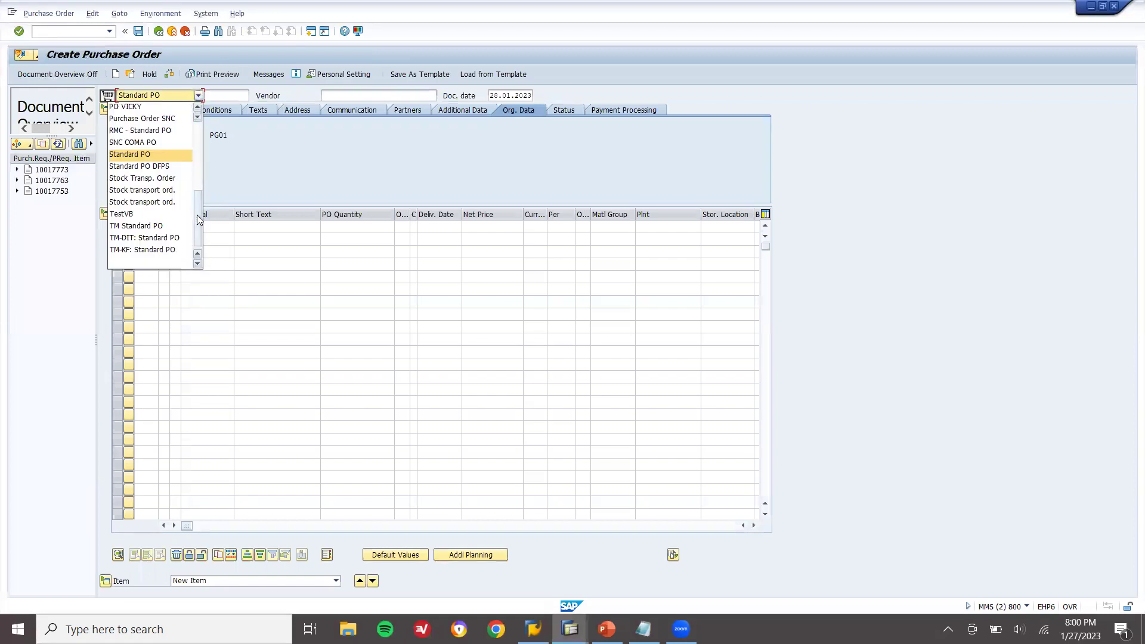
pyautogui.moveTo(198, 220); pyautogui.dragTo(199, 206)
pyautogui.click(152, 130)
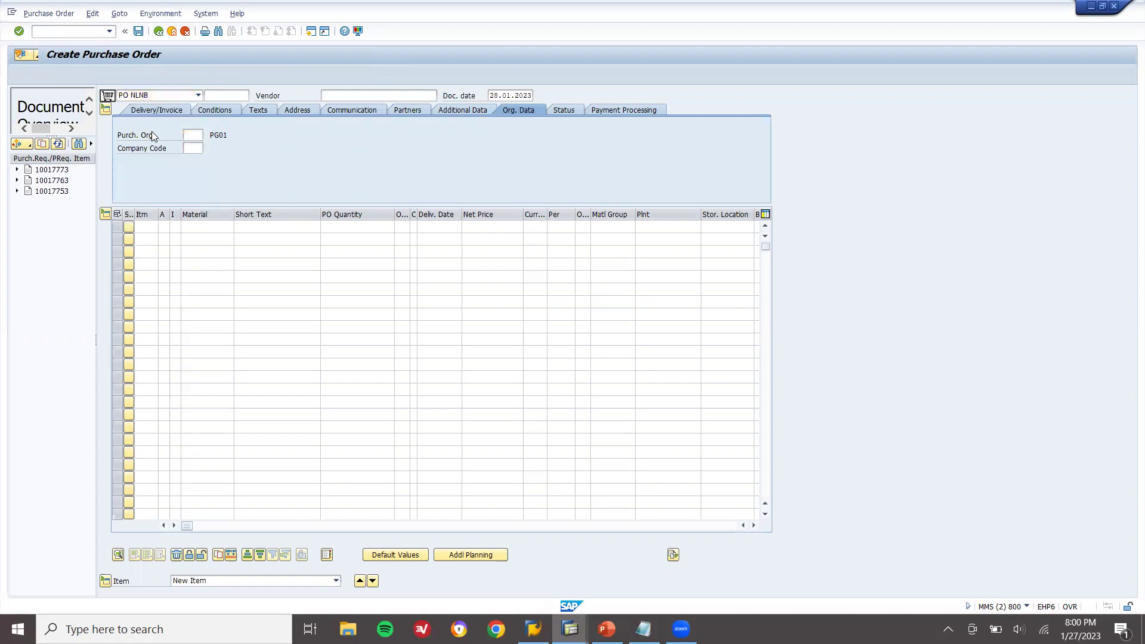
pyautogui.click(374, 97)
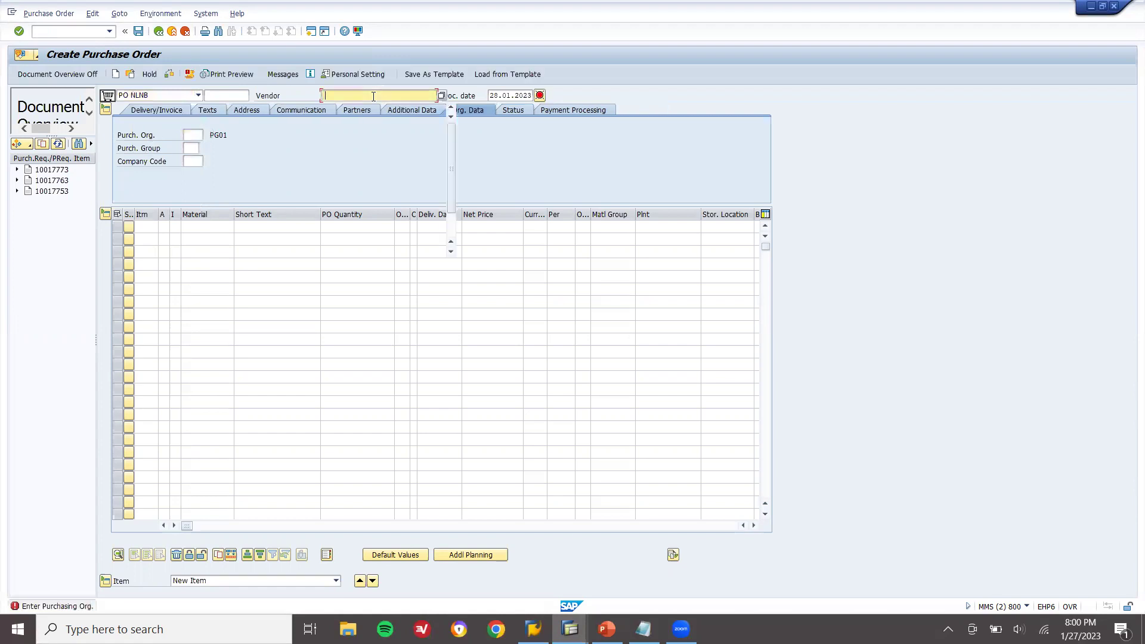
pyautogui.press('Return')
pyautogui.press('Return')
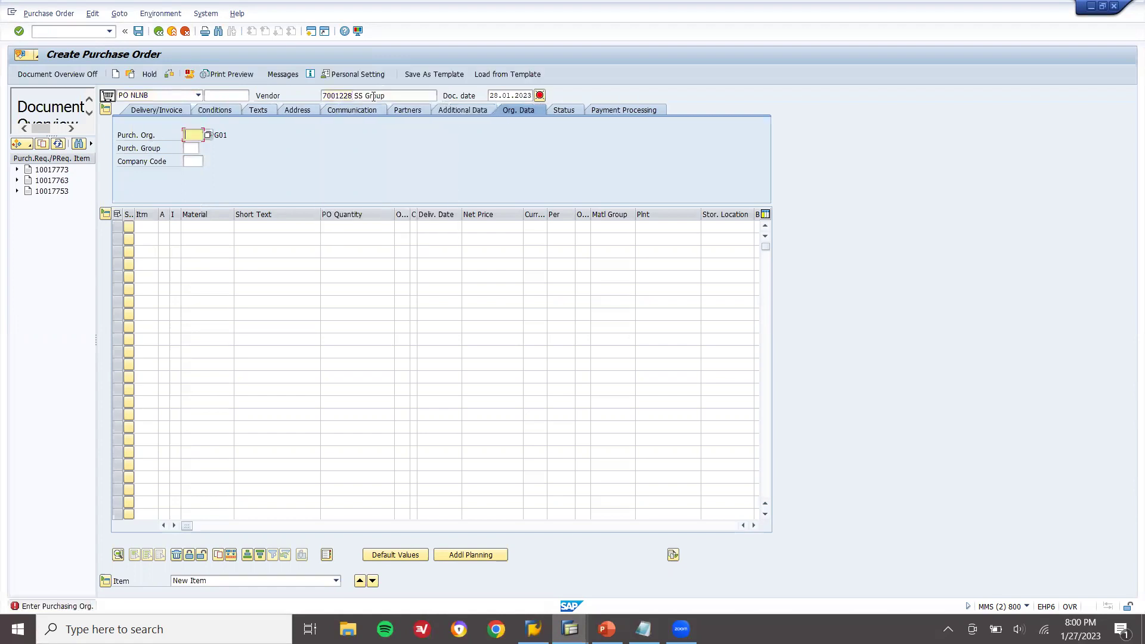
pyautogui.press('Return')
pyautogui.press('Return')
pyautogui.press('Return')
pyautogui.press('Return')
pyautogui.click(208, 226)
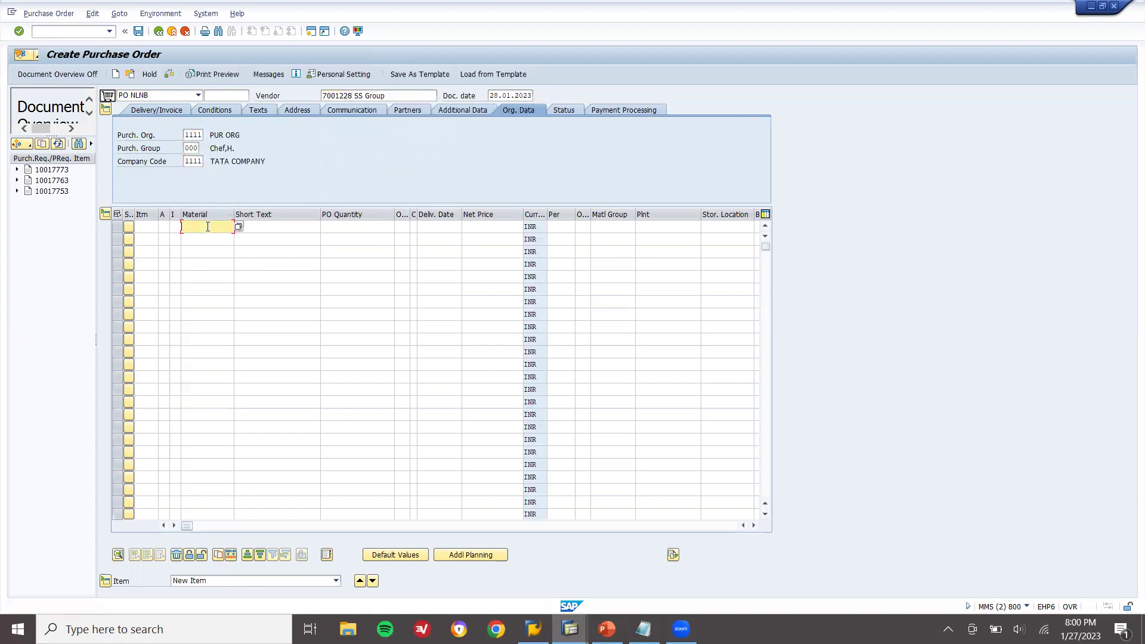
# Step: Enter item 10 as material 2219, quantity 10 KG, net price 1100
pyautogui.click(197, 238)
pyautogui.press('Return')
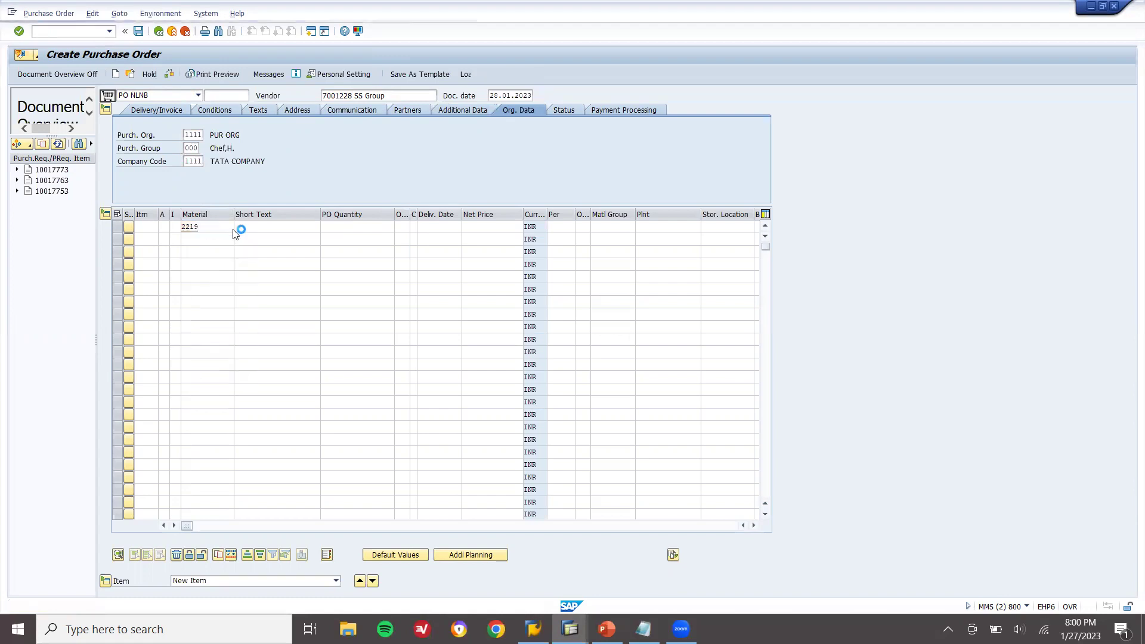
pyautogui.click(363, 230)
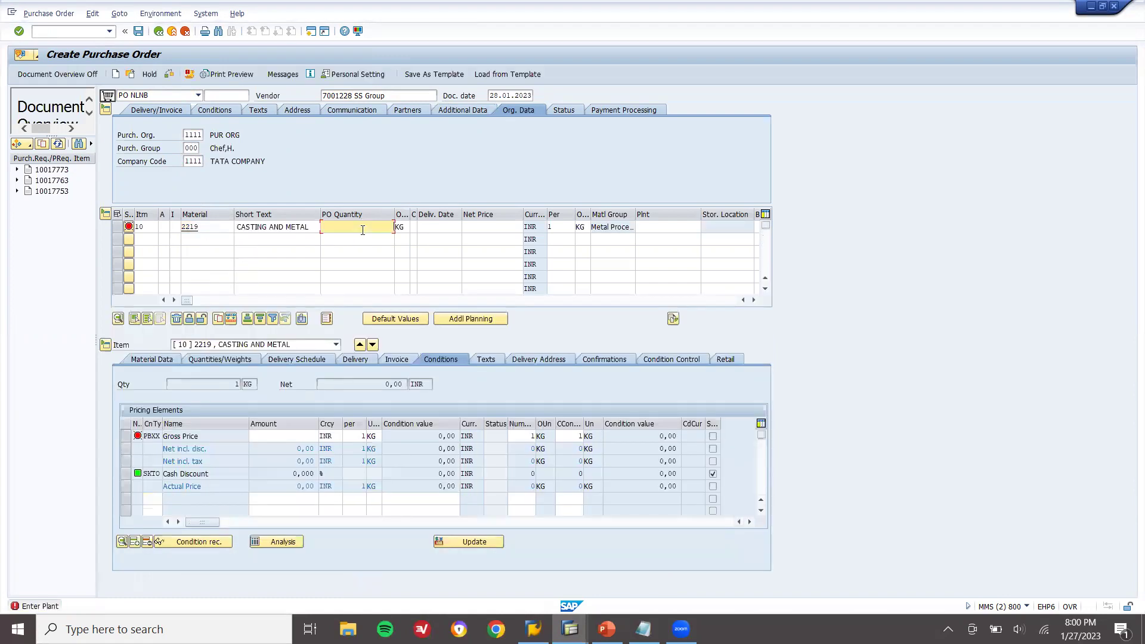
pyautogui.press('Return')
pyautogui.click(507, 227)
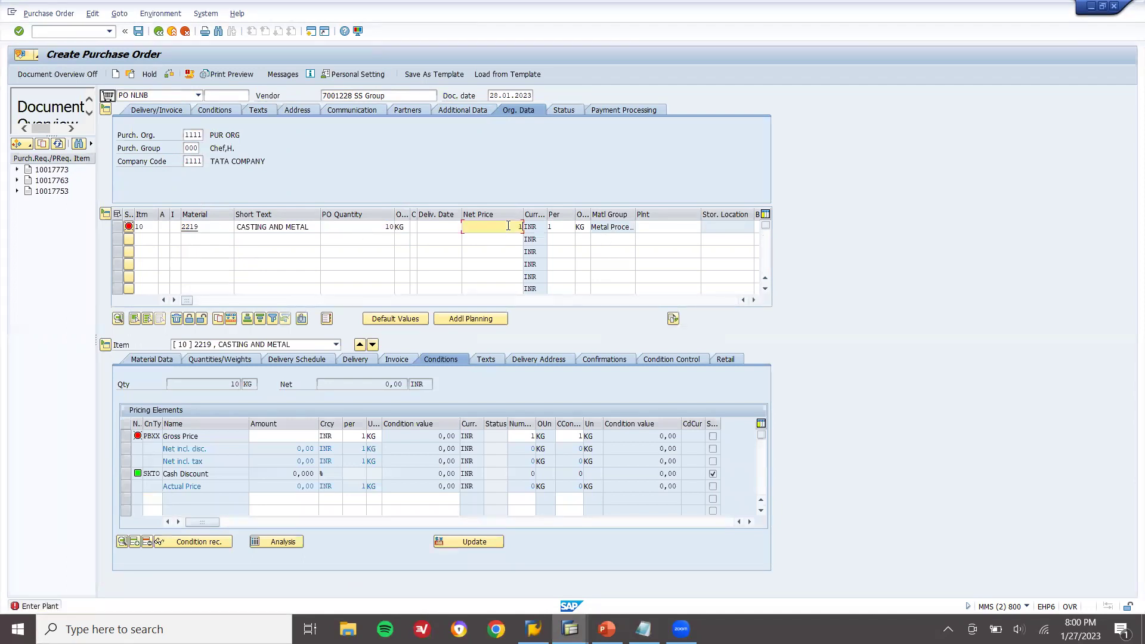
pyautogui.write('1100')
pyautogui.press('Return')
pyautogui.click(678, 227)
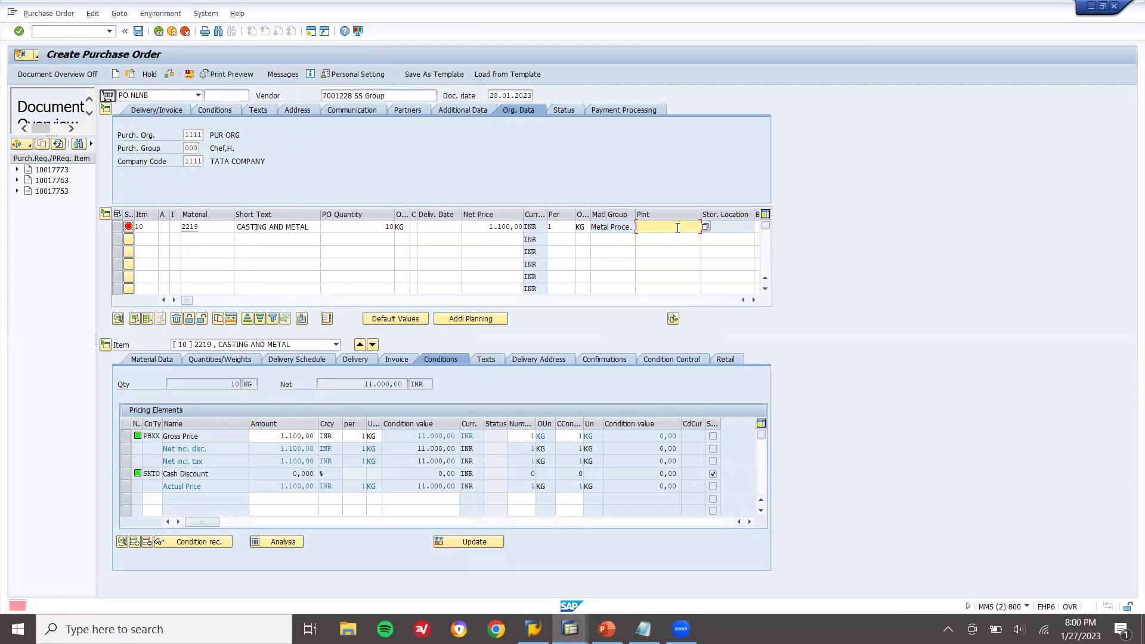
pyautogui.click(656, 238)
pyautogui.press('Return')
pyautogui.click(736, 228)
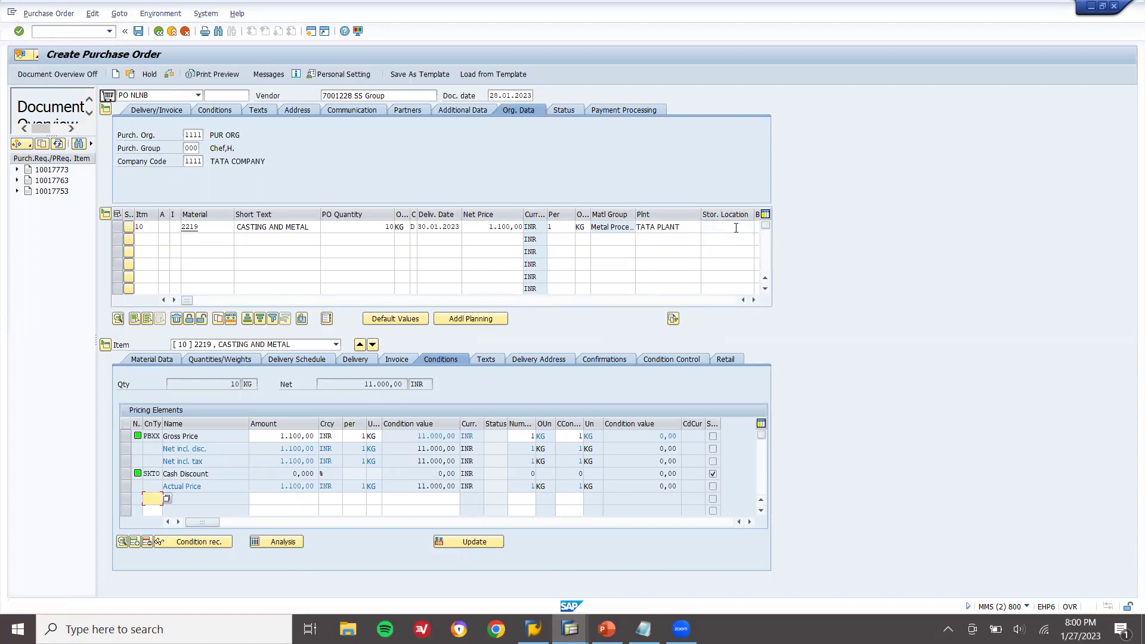
pyautogui.click(737, 236)
pyautogui.click(140, 32)
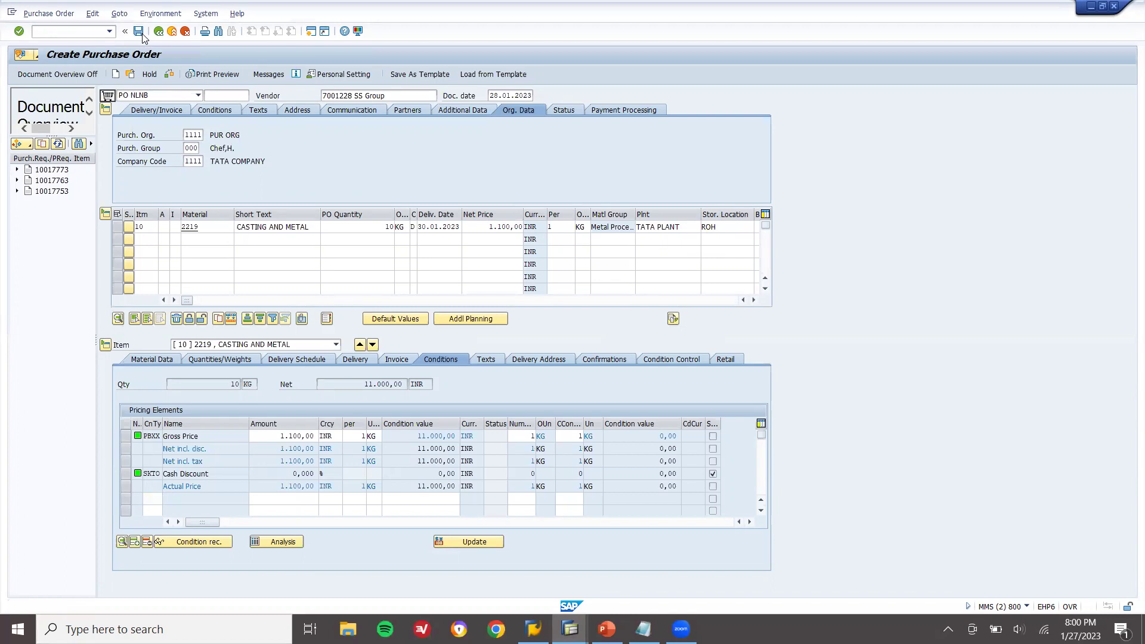
pyautogui.click(154, 232)
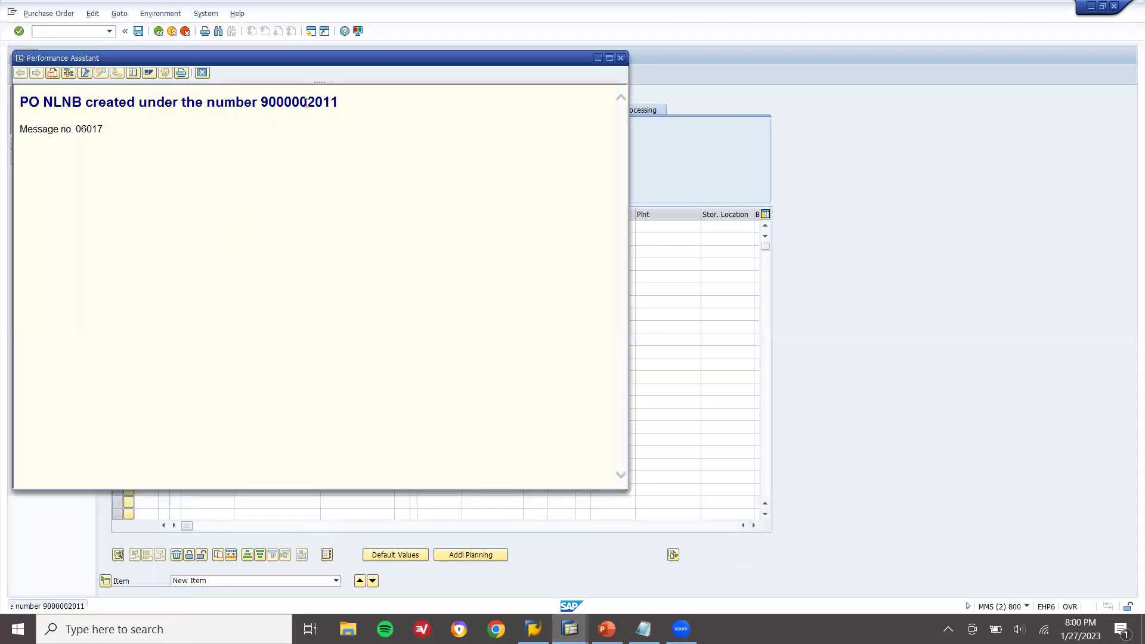
pyautogui.doubleClick(306, 105)
pyautogui.hotkey('ctrl', 'c')
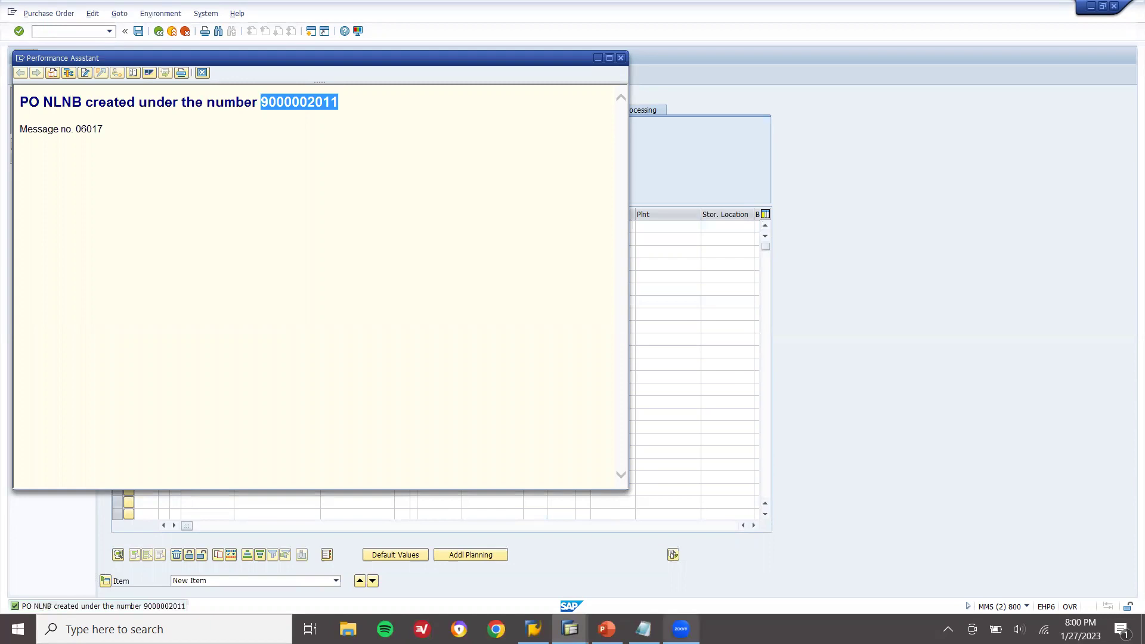
pyautogui.click(643, 630)
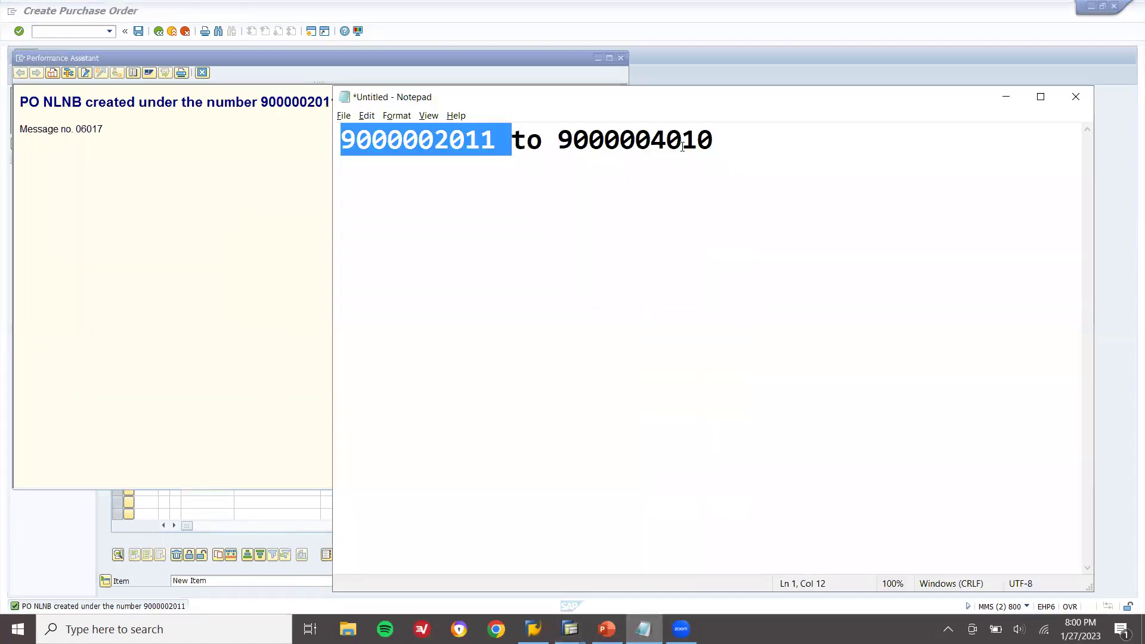
pyautogui.click(717, 135)
pyautogui.hotkey('ctrl', 'v')
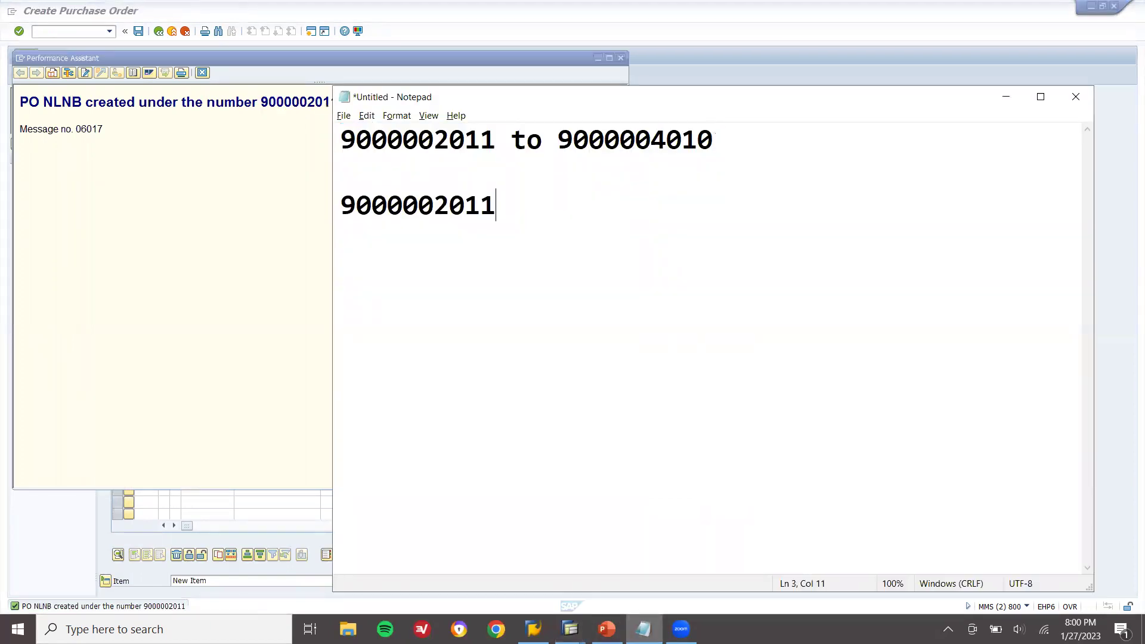
pyautogui.click(202, 72)
pyautogui.click(203, 73)
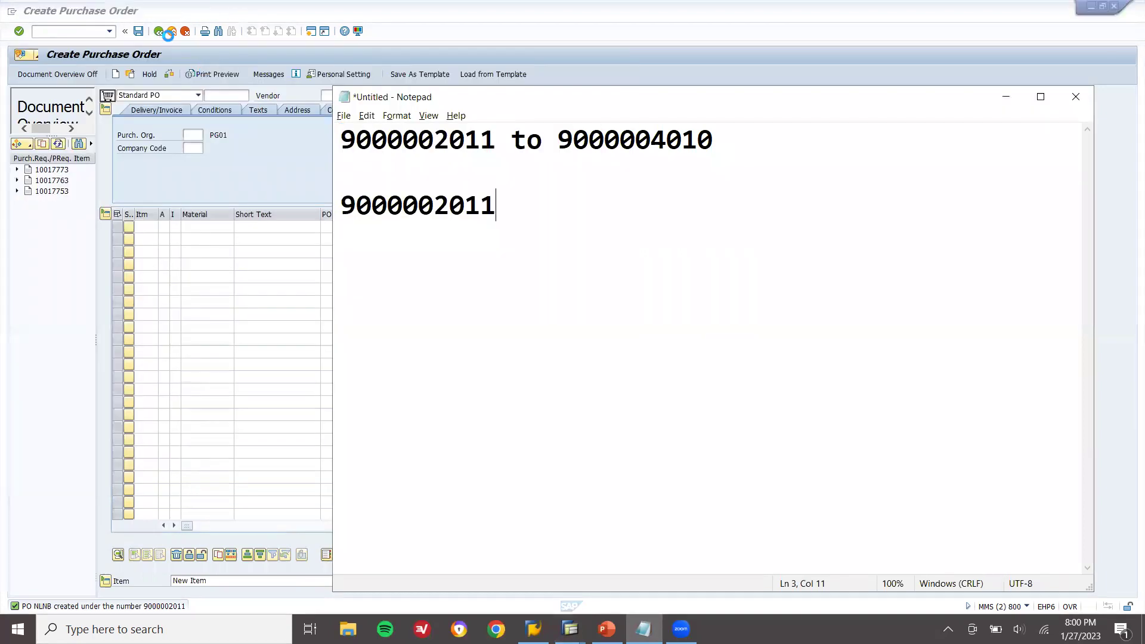
pyautogui.click(168, 34)
pyautogui.click(173, 32)
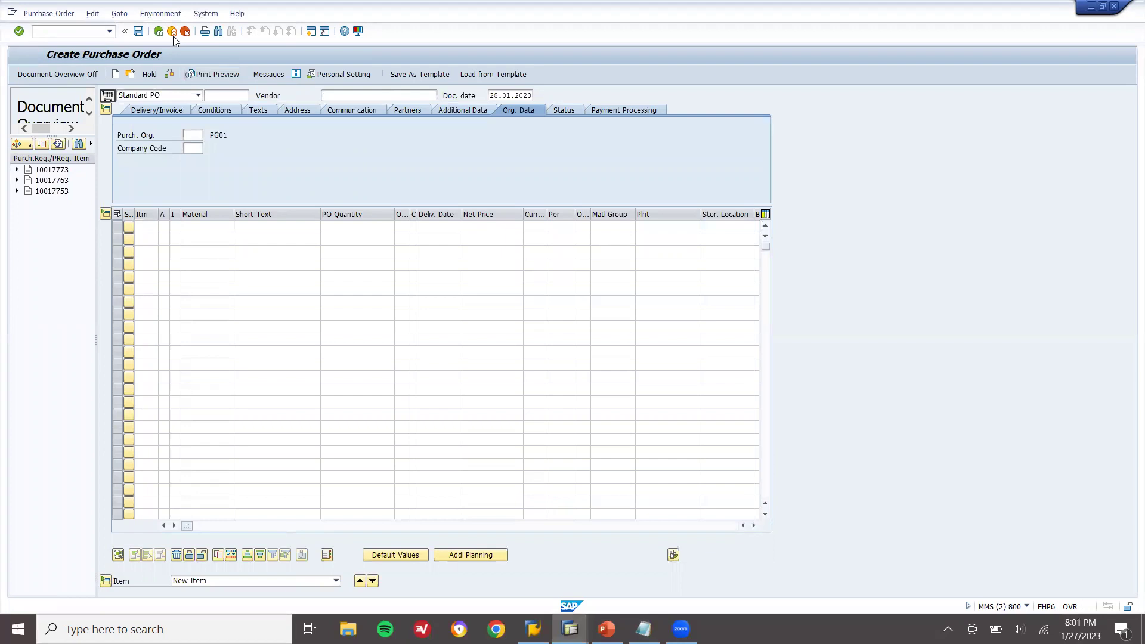
pyautogui.write('MIGO')
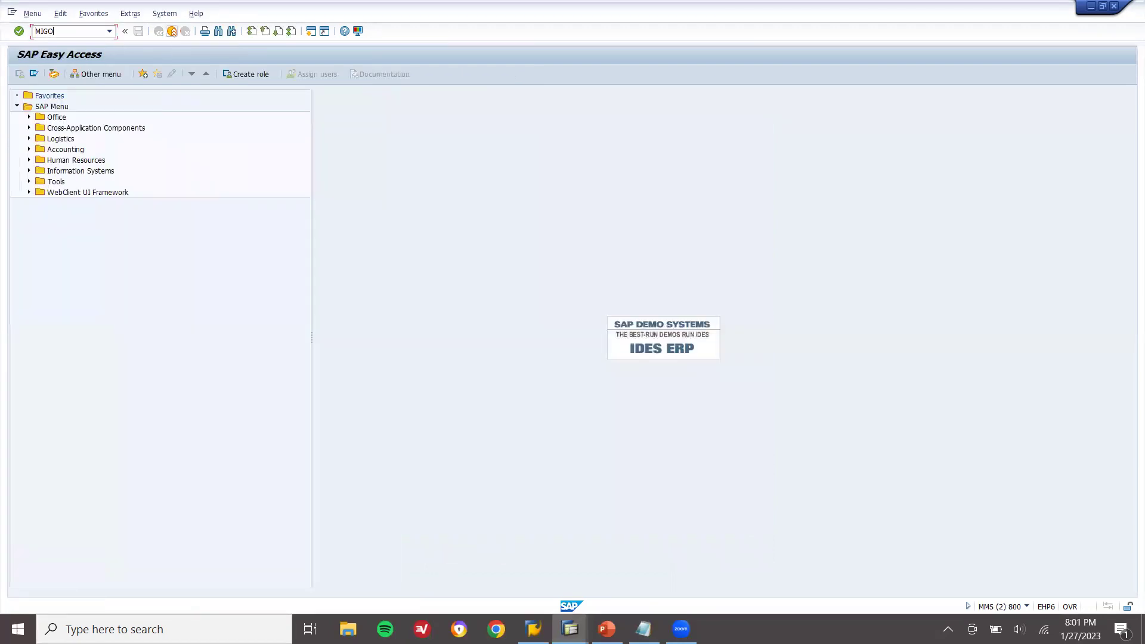
pyautogui.press('Return')
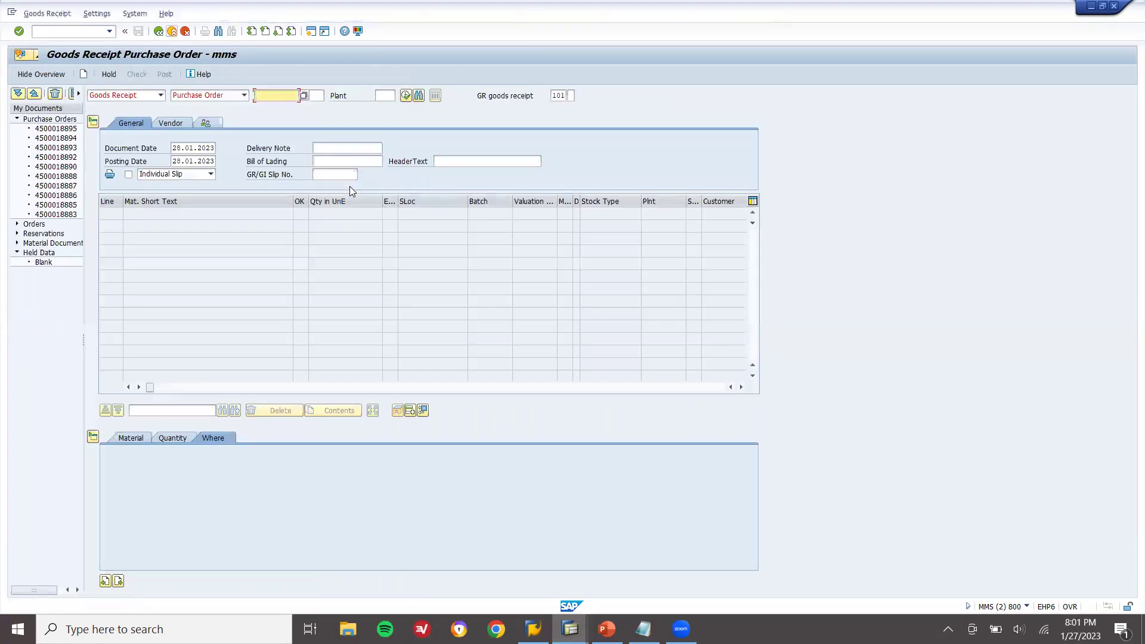
pyautogui.hotkey('ctrl', 'v')
pyautogui.press('Return')
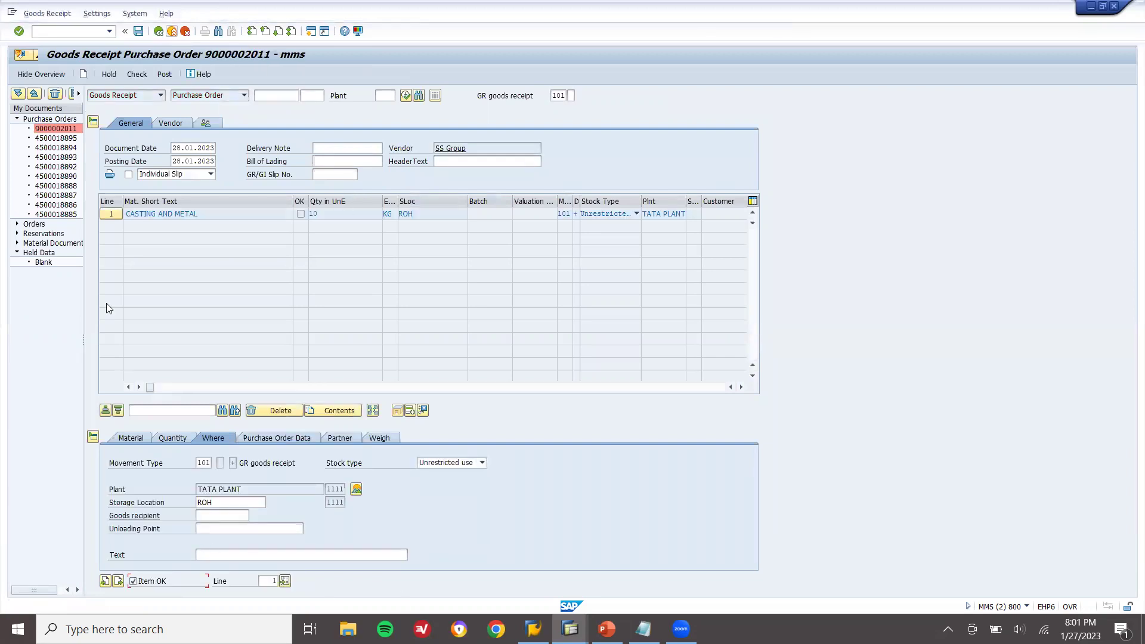
pyautogui.click(168, 79)
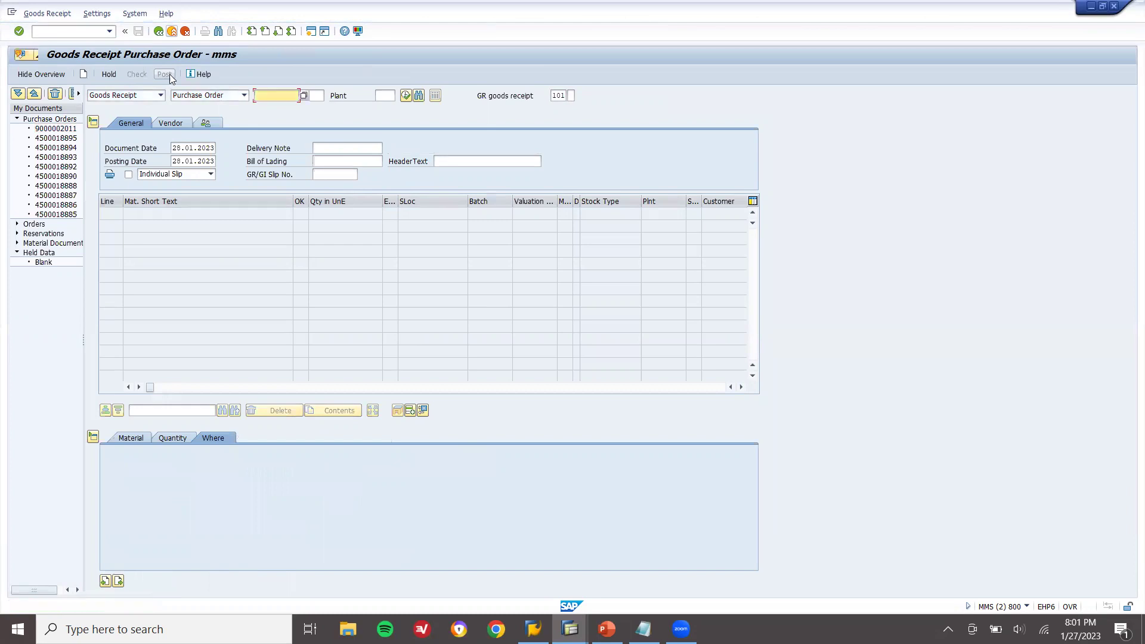
pyautogui.click(172, 31)
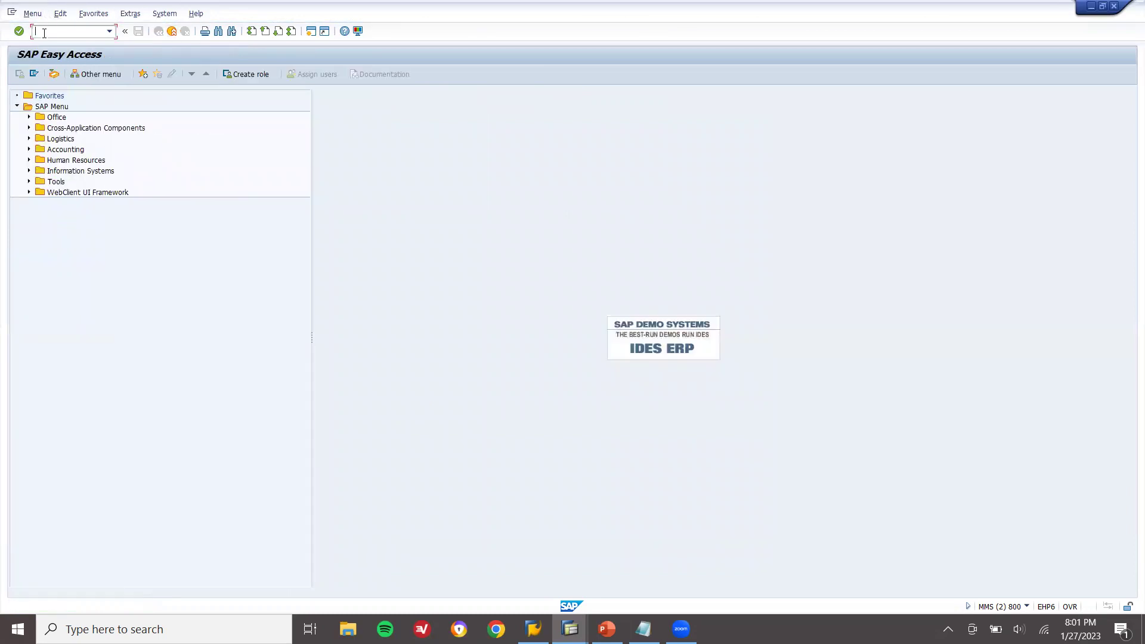
# Step: Start the MIRO incoming invoice with invoice date 01.02.2023
pyautogui.press('Return')
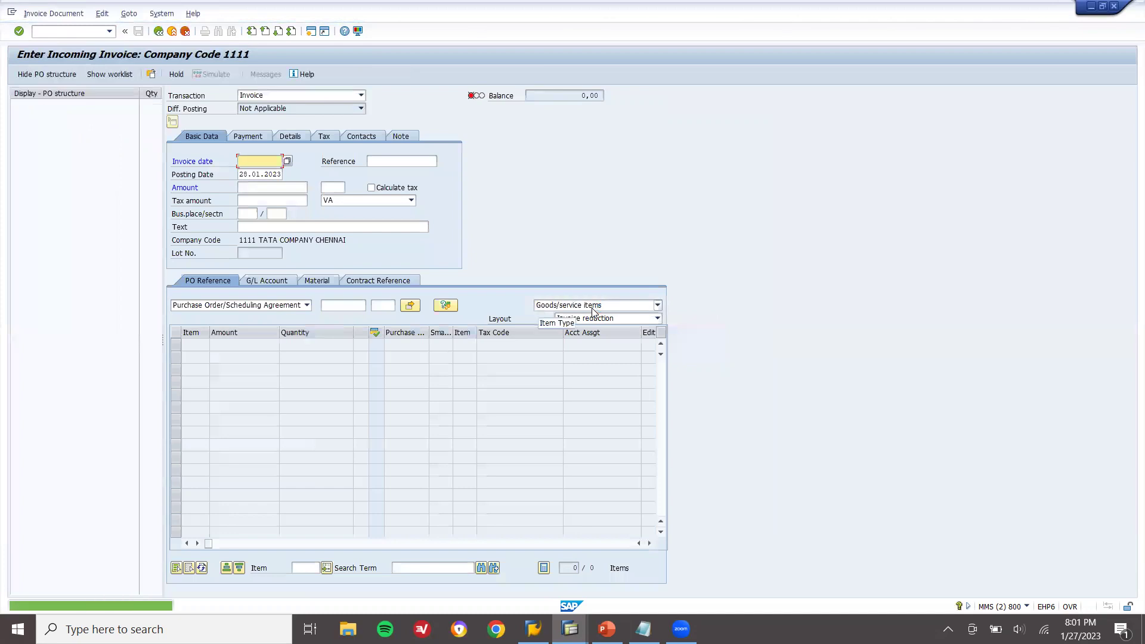
pyautogui.press('BackSpace')
pyautogui.press('Down')
pyautogui.press('Return')
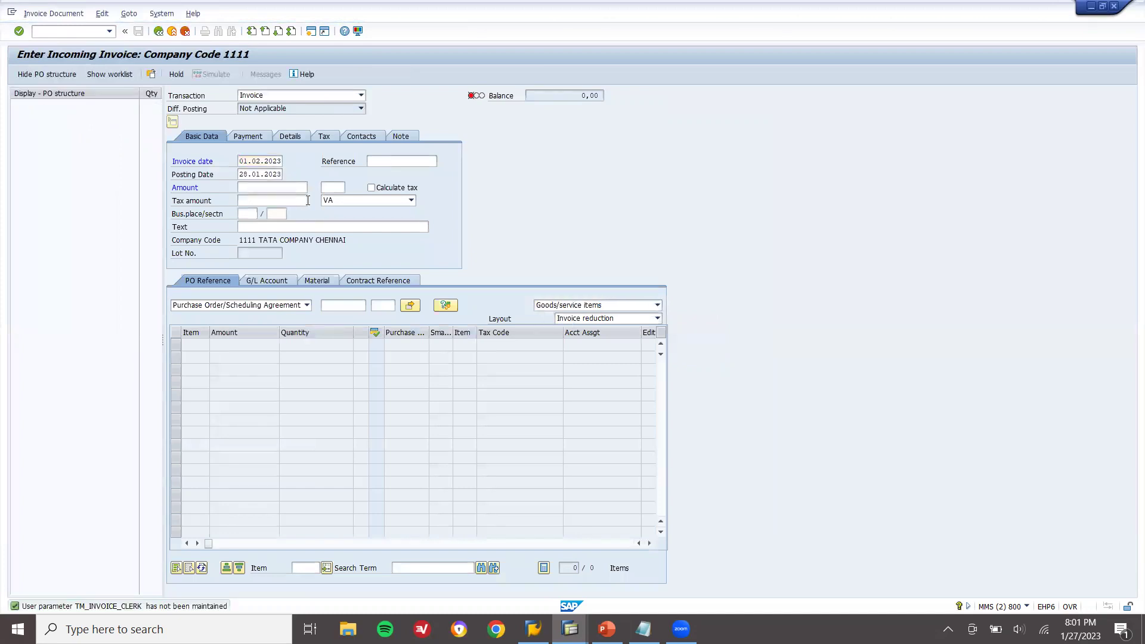
pyautogui.press('Return')
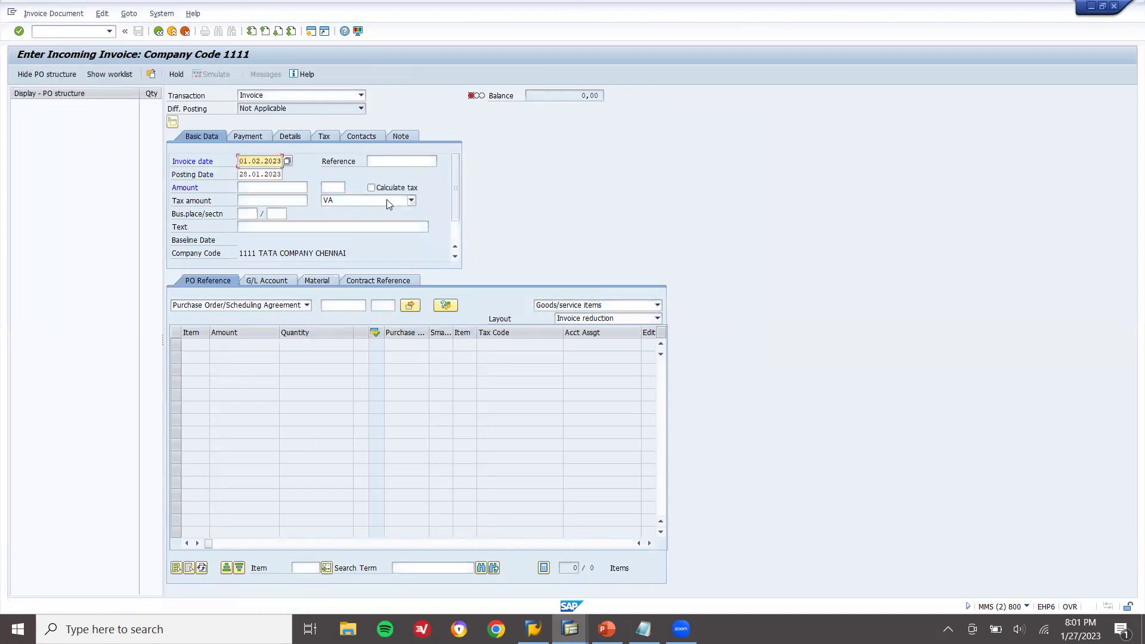
pyautogui.click(389, 205)
pyautogui.click(376, 216)
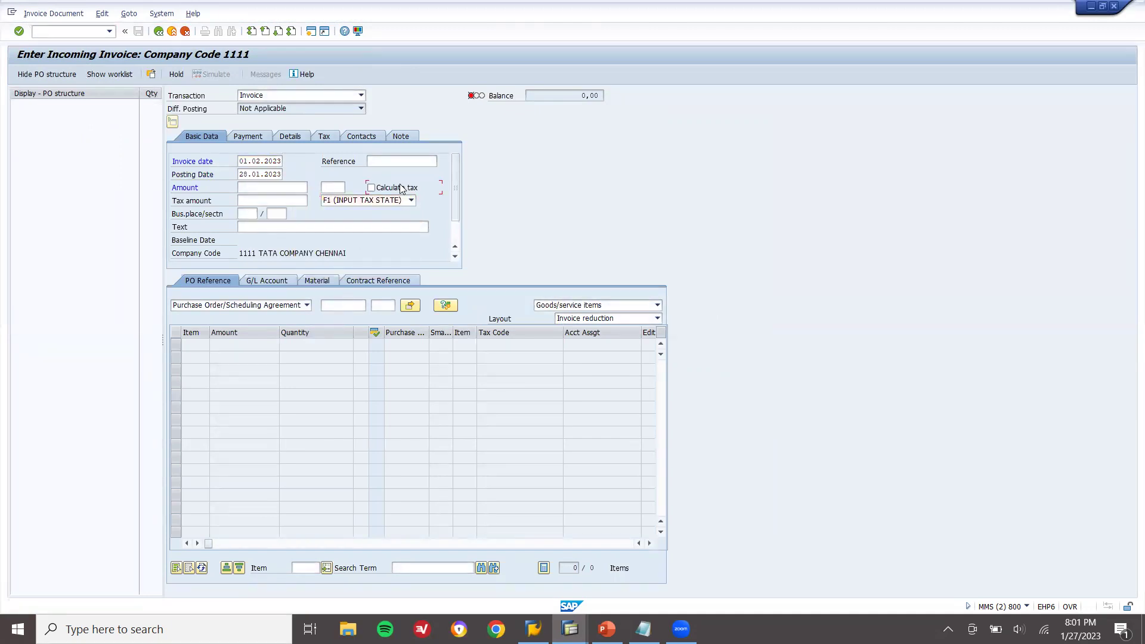
pyautogui.click(330, 305)
pyautogui.press('Return')
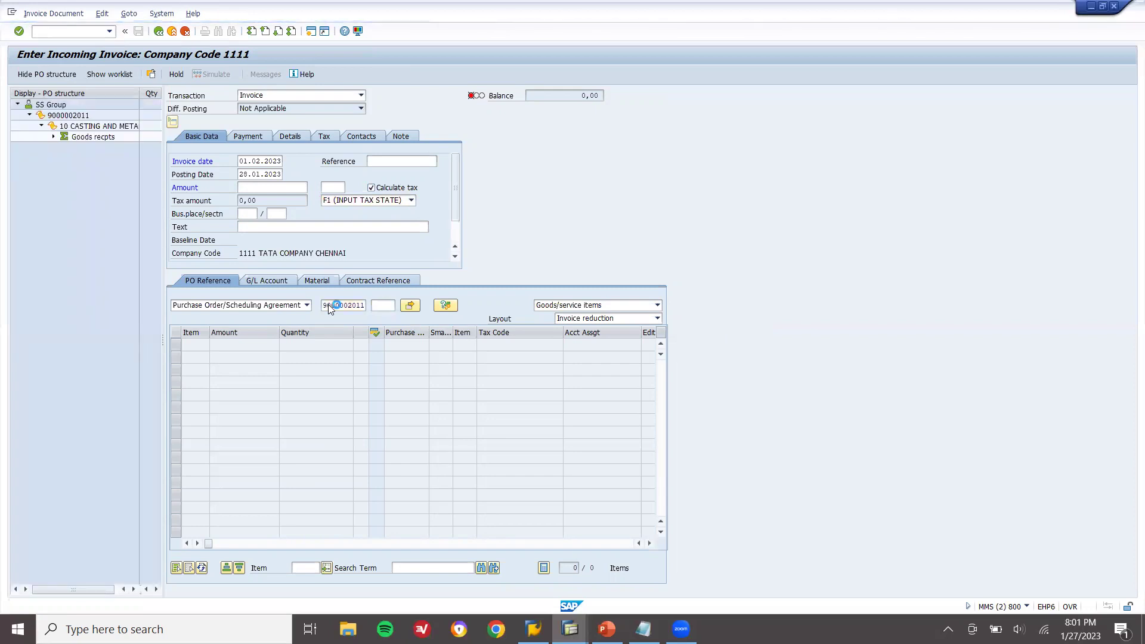
# Step: Enter invoice amount 12320 to balance the invoice to zero
pyautogui.click(273, 187)
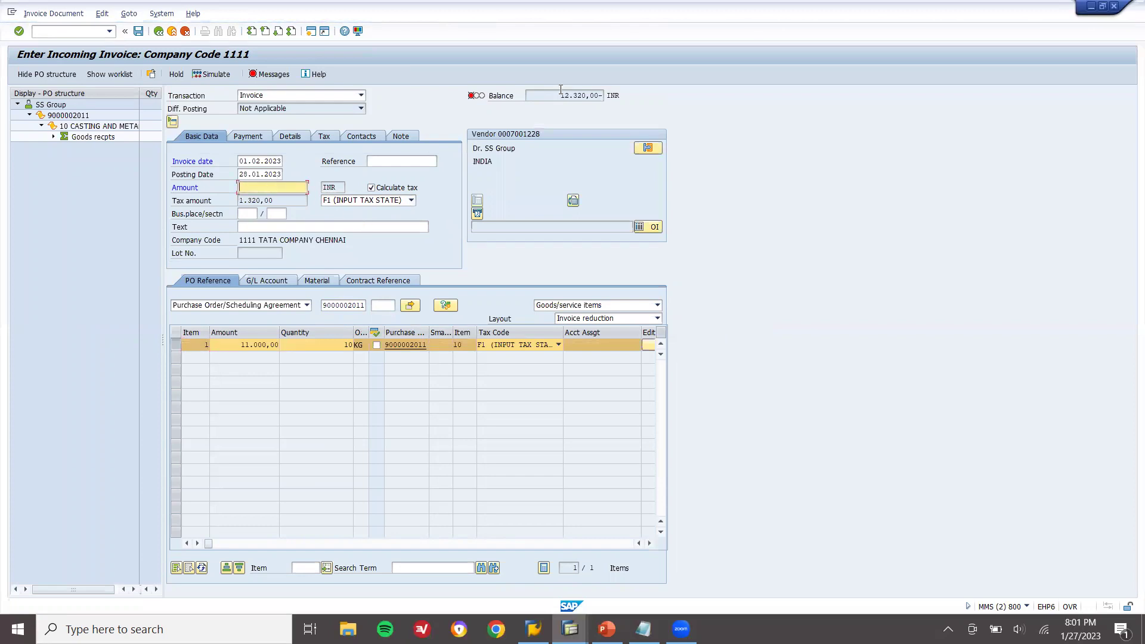
pyautogui.moveTo(561, 95); pyautogui.dragTo(592, 95)
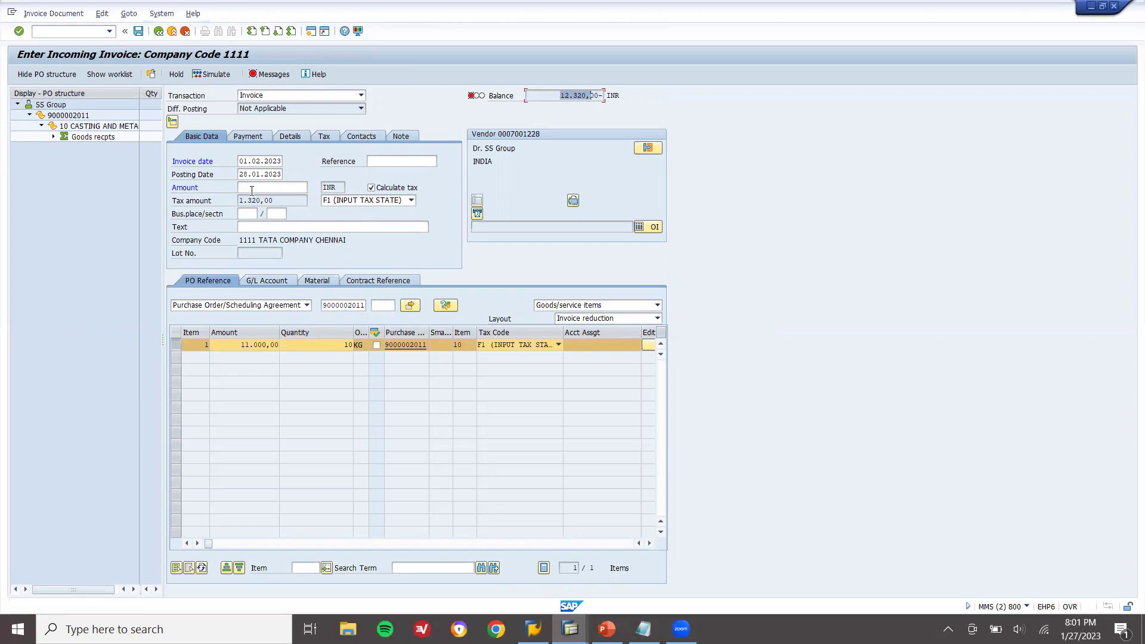
pyautogui.click(252, 190)
pyautogui.write('12')
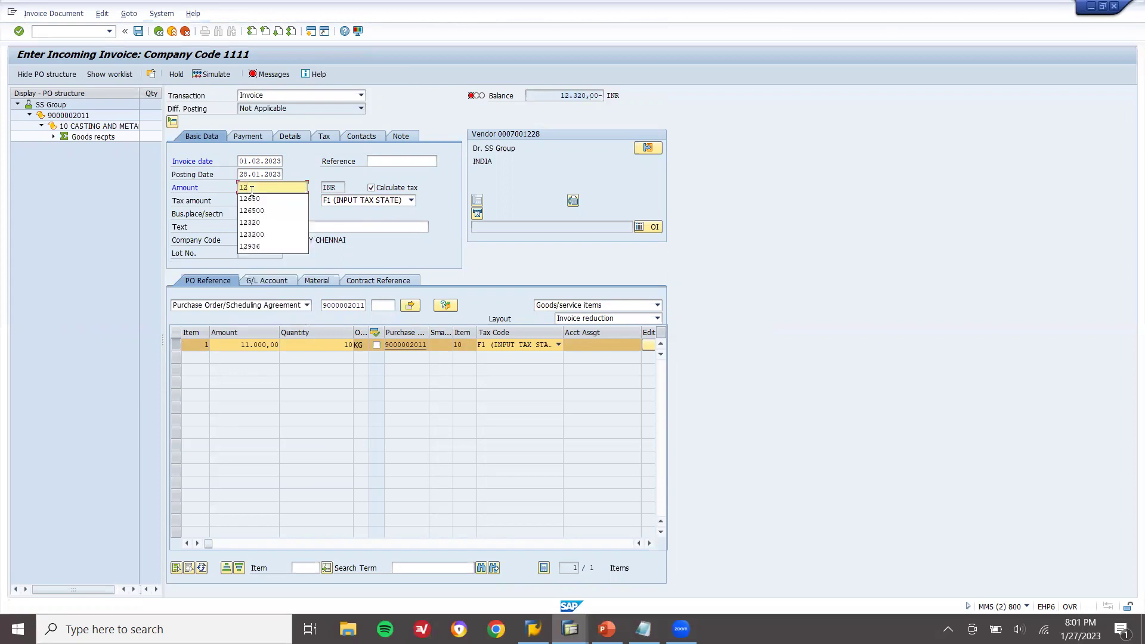
pyautogui.write('320')
pyautogui.press('Return')
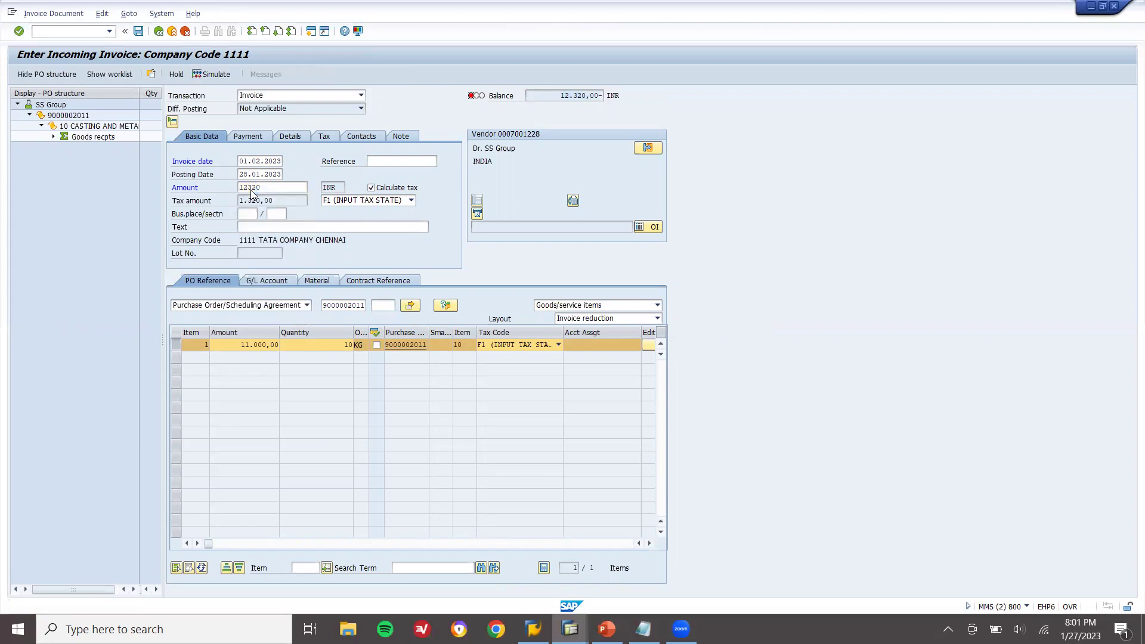
# Step: Fill in the baseline date 24.01.2023 on the Payment tab and save the invoice
pyautogui.click(250, 160)
pyautogui.press('Return')
pyautogui.press('Return')
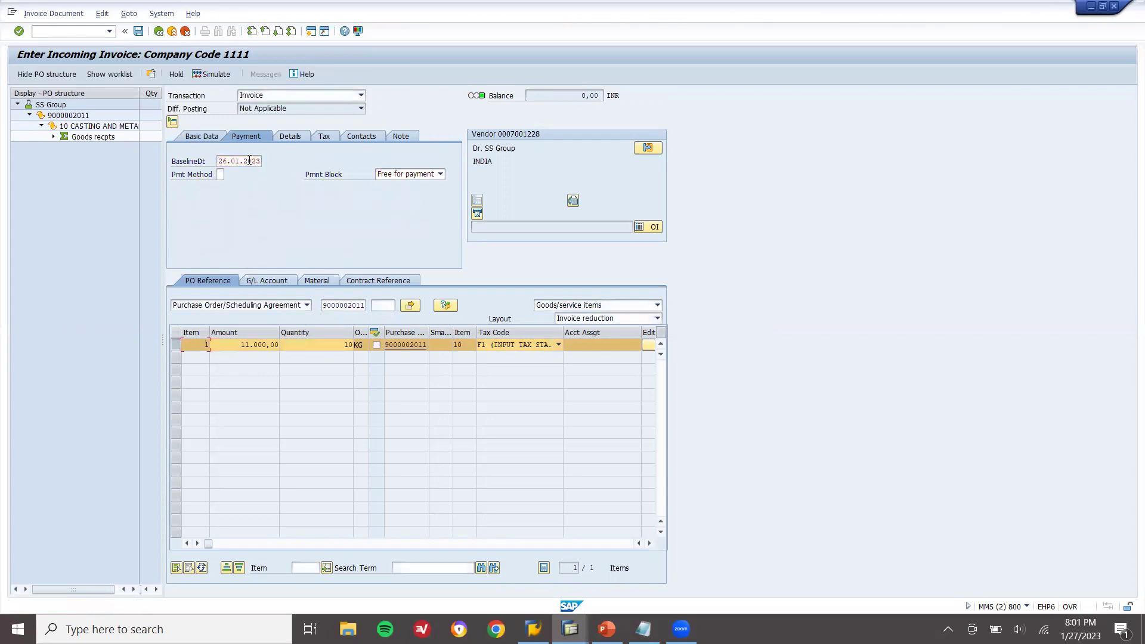
pyautogui.click(138, 34)
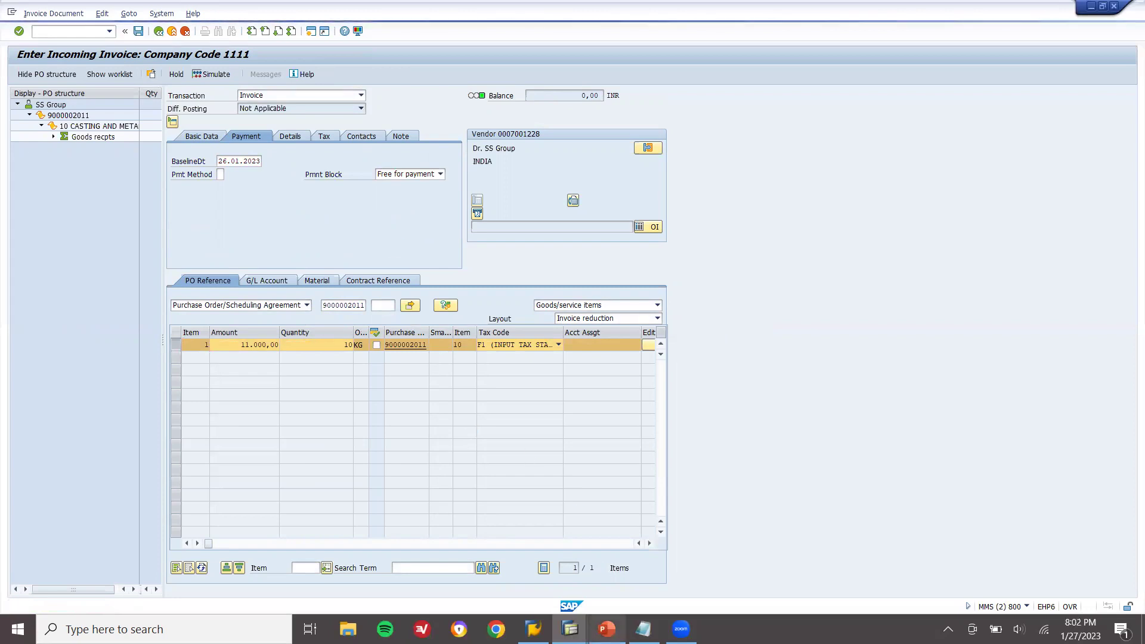
pyautogui.click(606, 629)
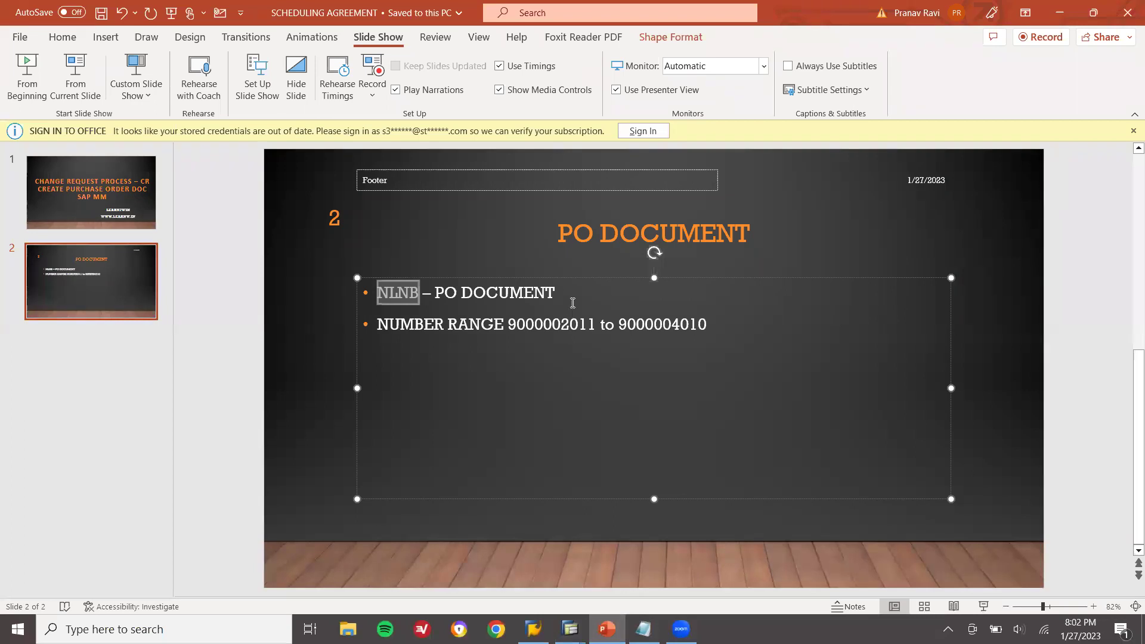
pyautogui.tripleClick(388, 301)
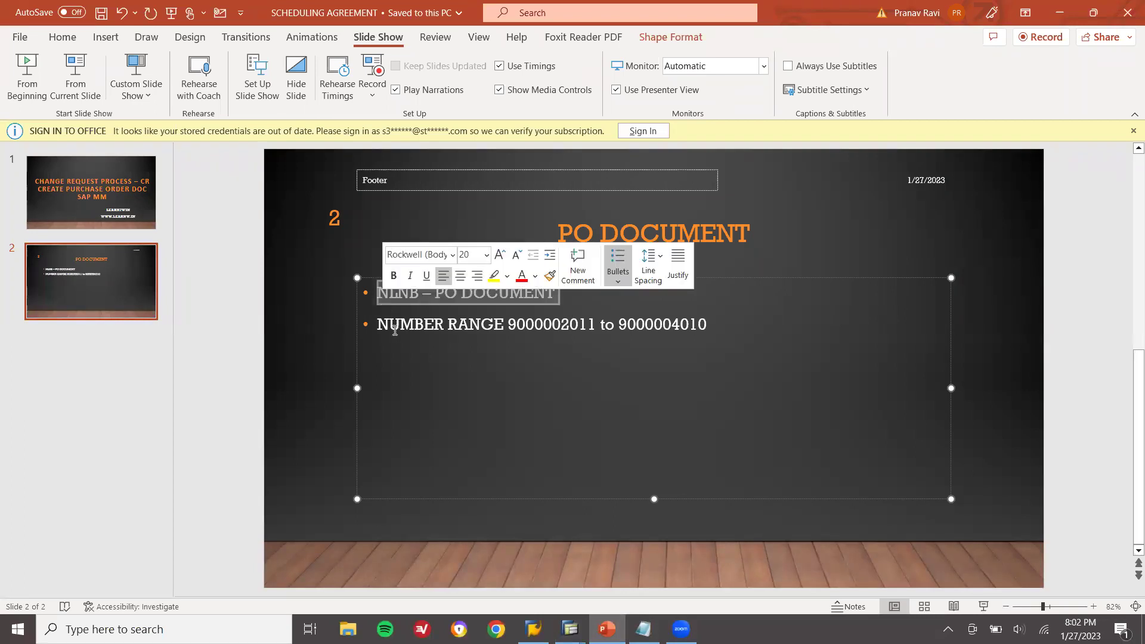
pyautogui.moveTo(379, 327); pyautogui.dragTo(725, 345)
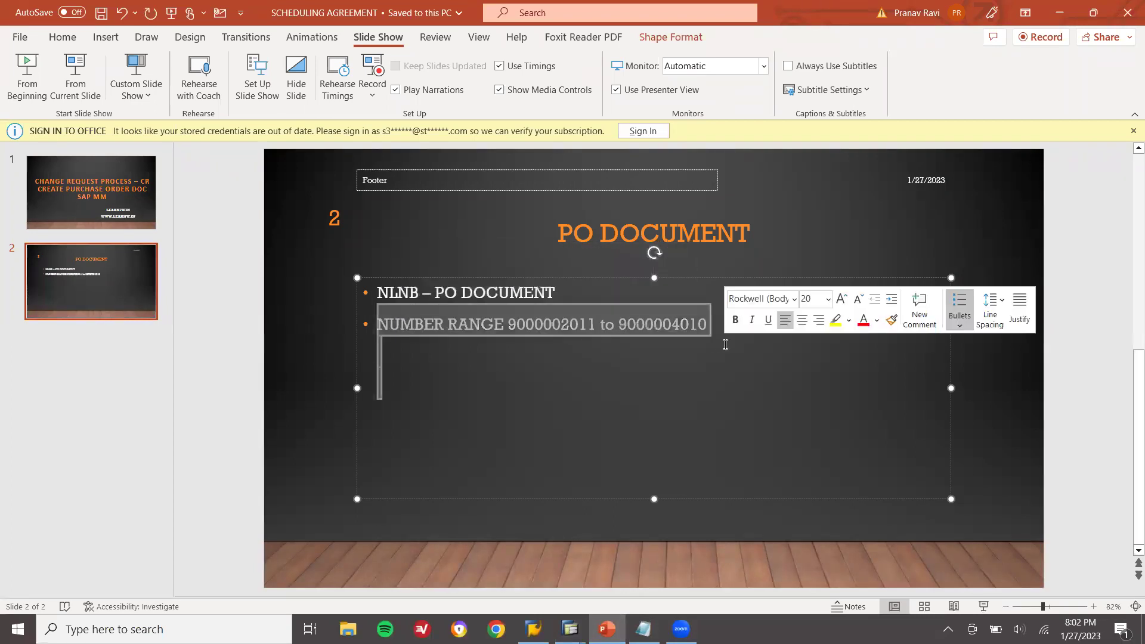